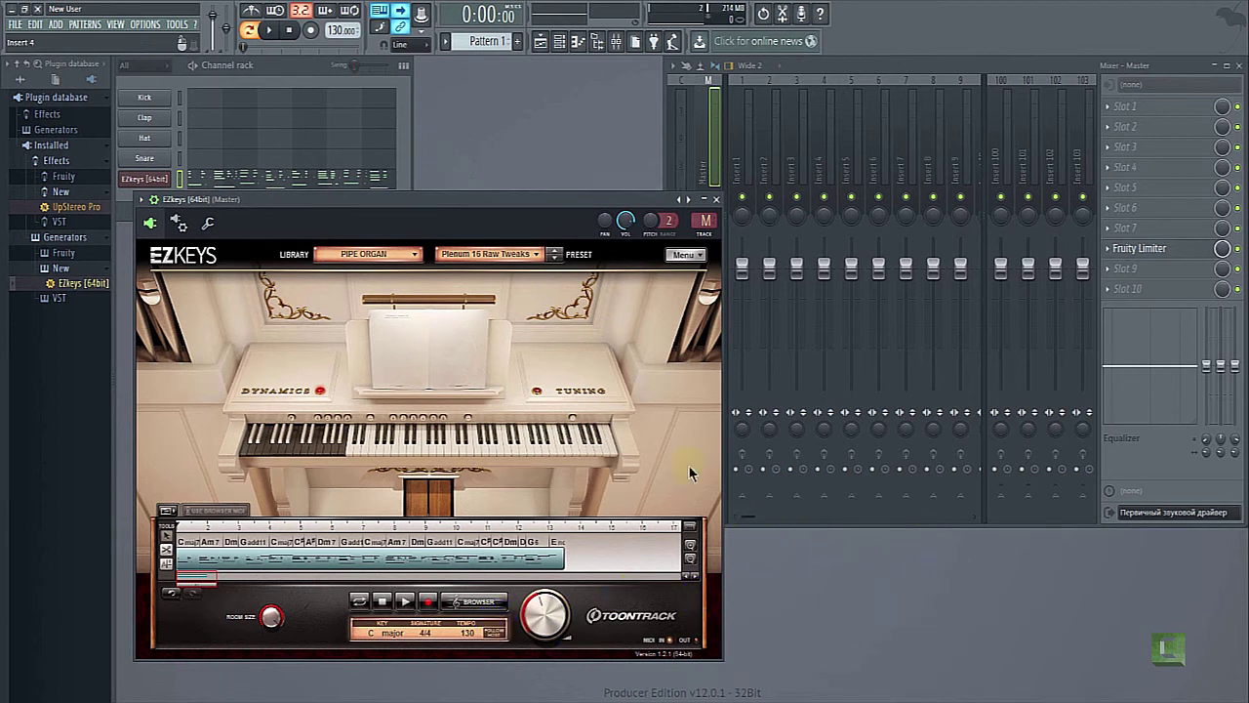
Reposition the EZkeys window, audition its song track with the Pipe Organ library, and stop all playback
mouse_move(405, 203)
mouse_down()
mouse_move(419, 209)
mouse_move(420, 191)
mouse_up()
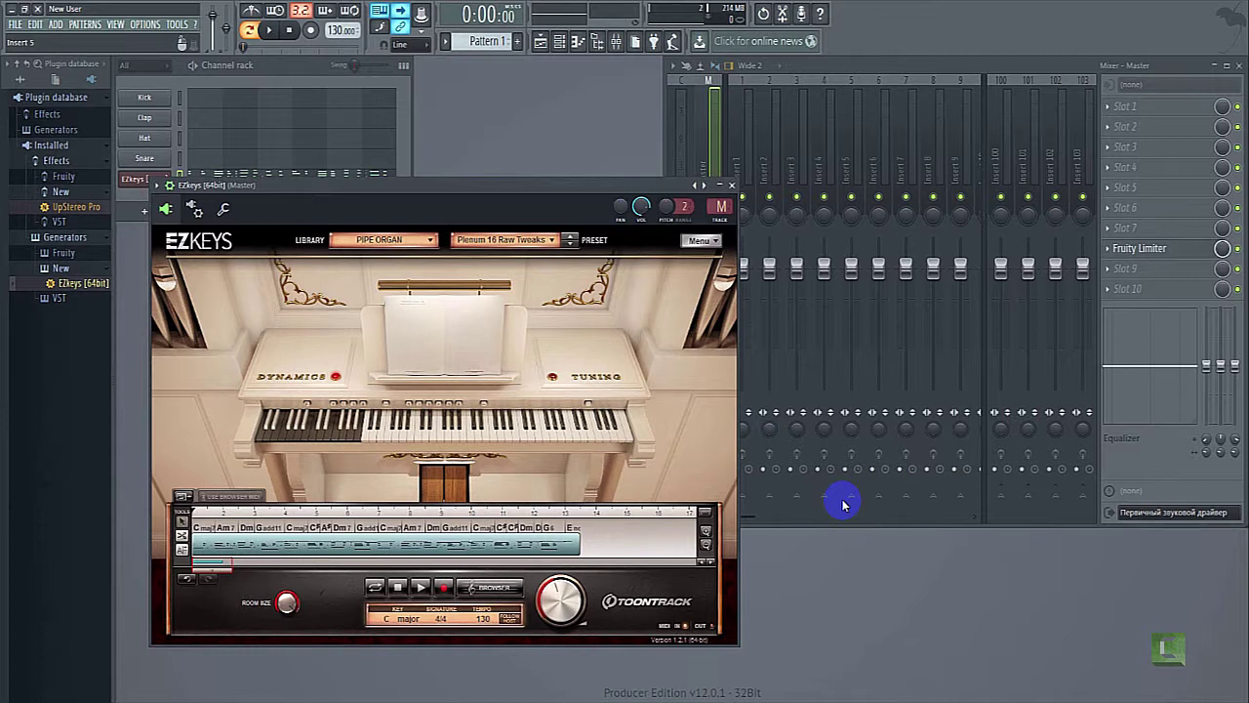
click(421, 588)
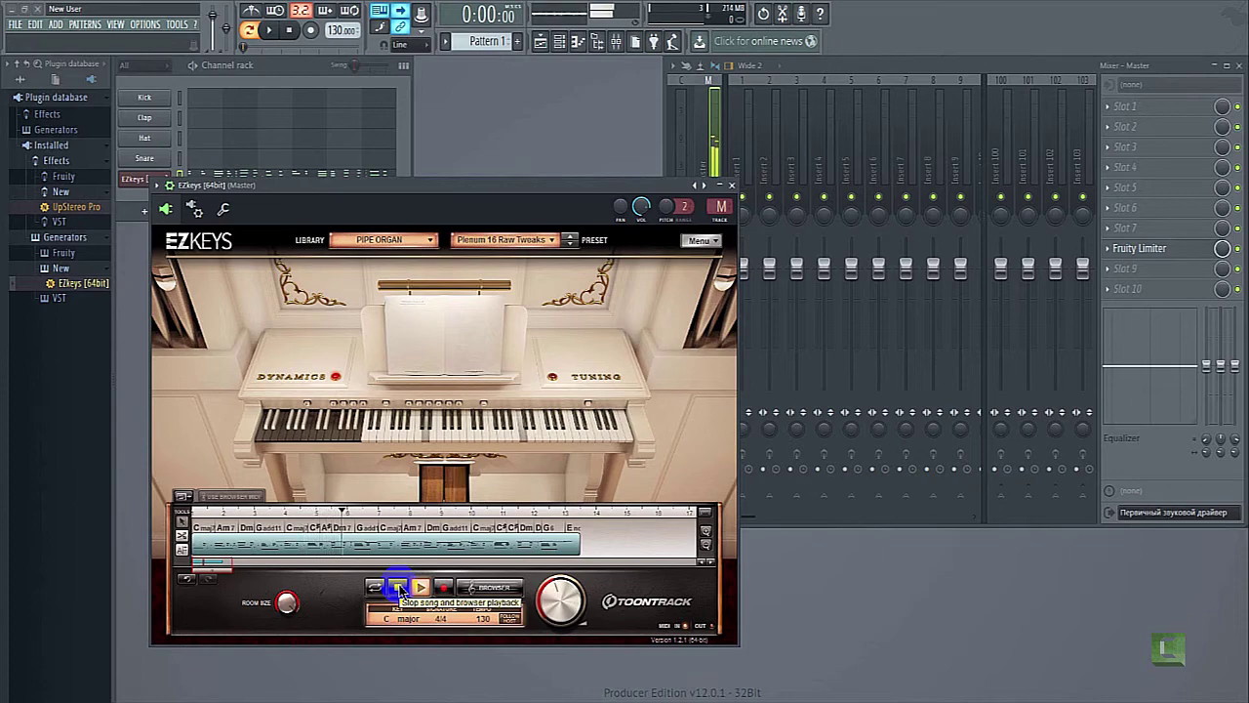
click(401, 588)
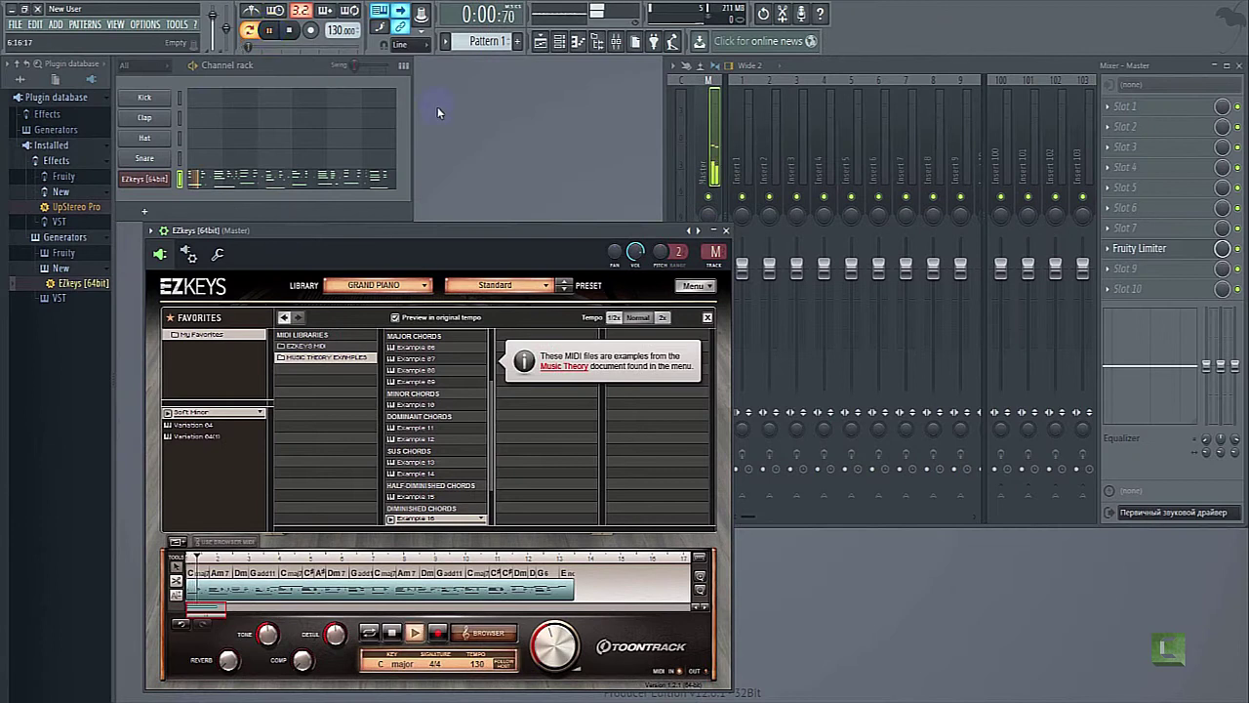
click(290, 30)
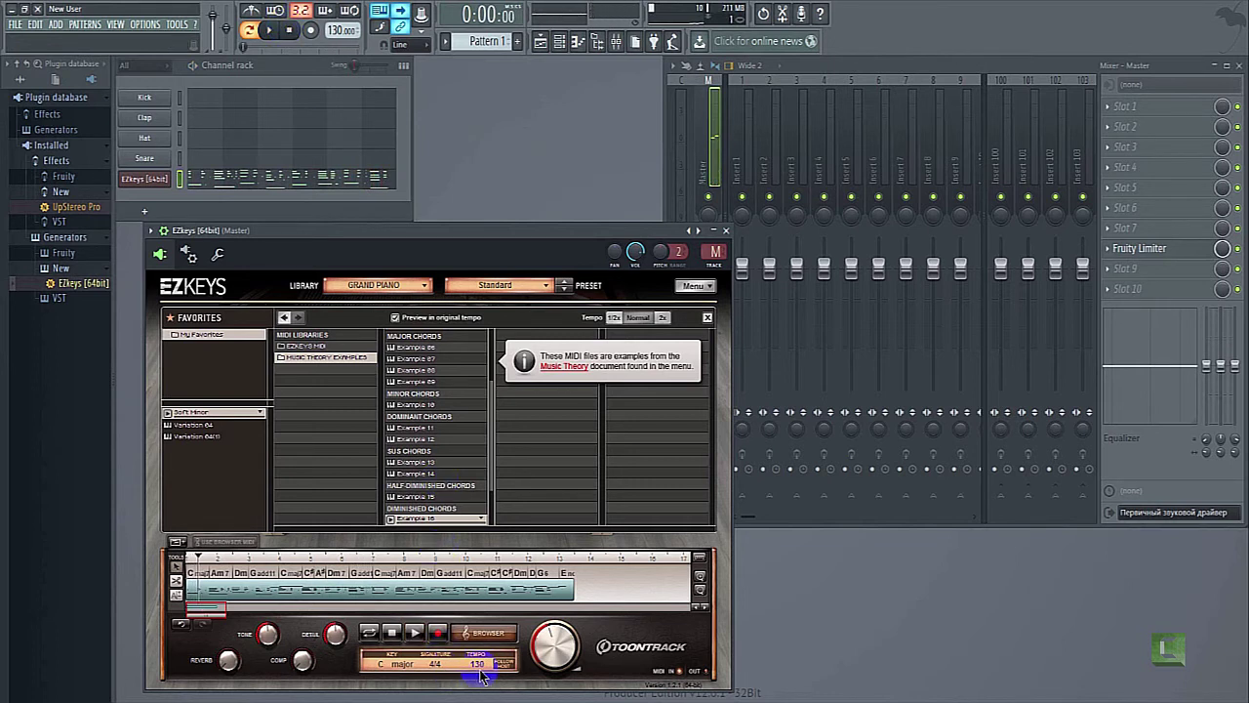
Close the MIDI browser and sound several individual keys on the Grand Piano's on-screen keyboard
click(481, 636)
click(405, 441)
click(385, 475)
click(442, 480)
click(486, 465)
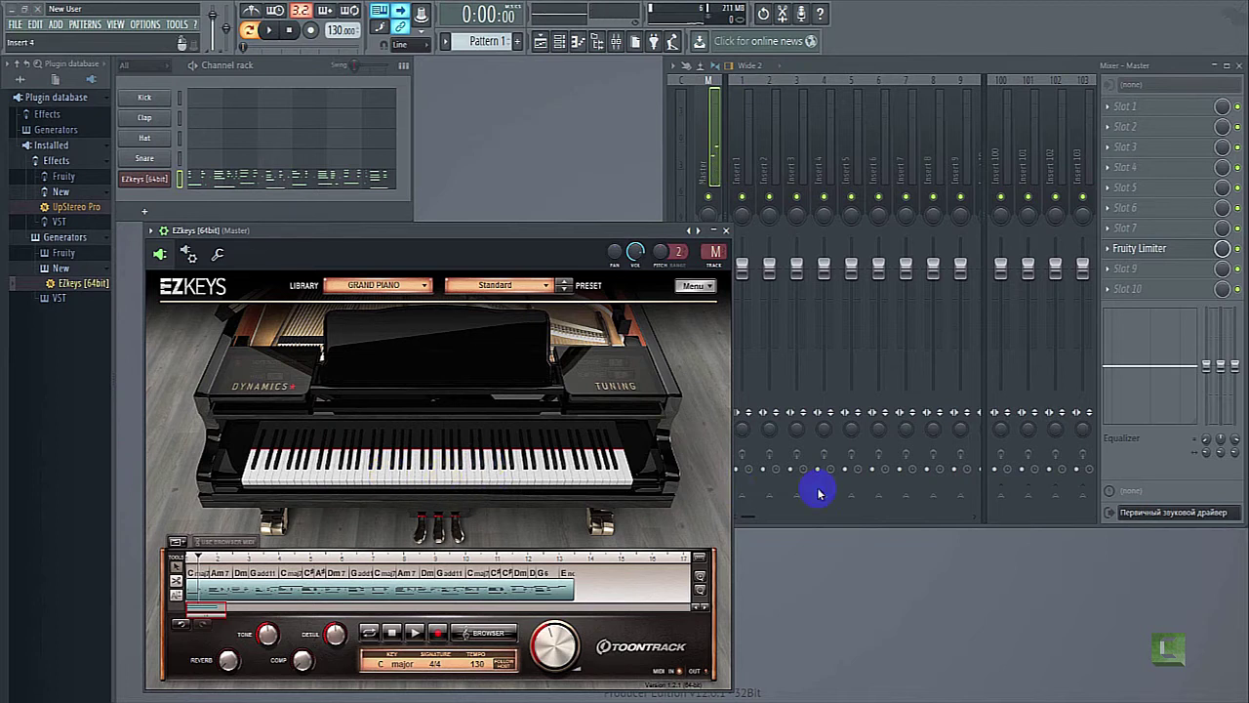
Play a short melody on the Grand Piano to hear its Standard preset
key(o)
key(i)
key(u)
key(i)
key(o)
key(i)
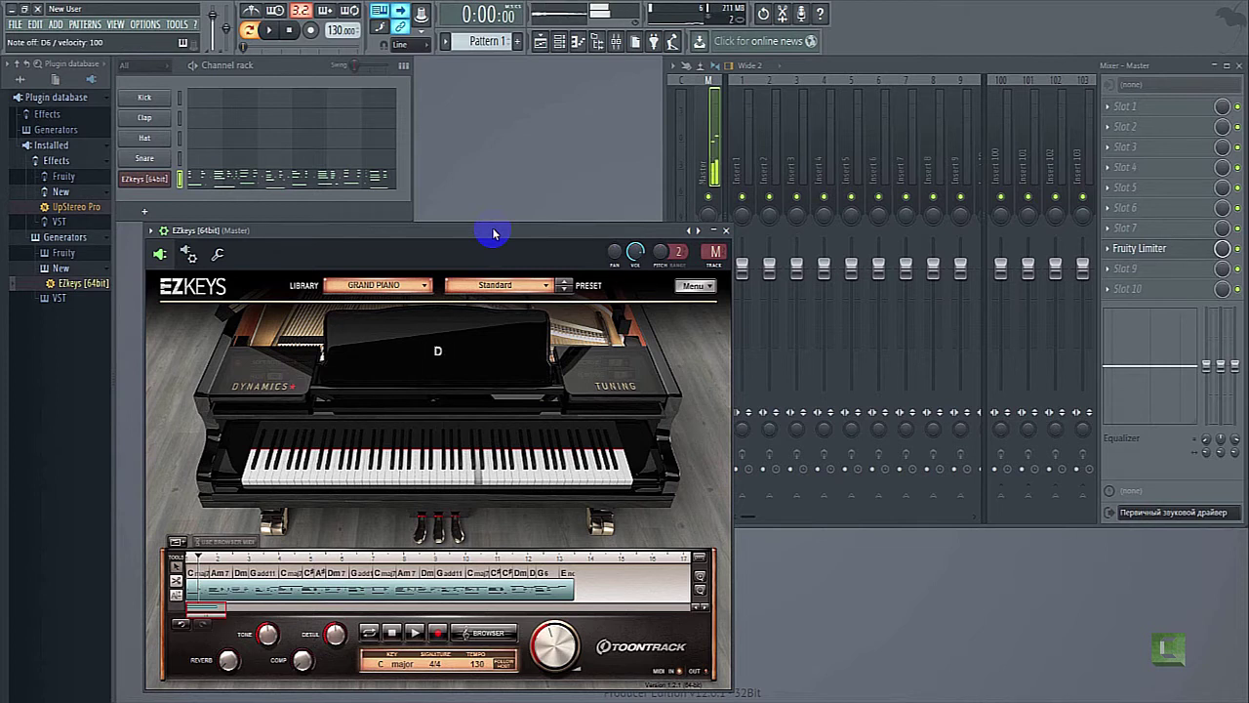
key(t)
key(i)
key(u)
key(i)
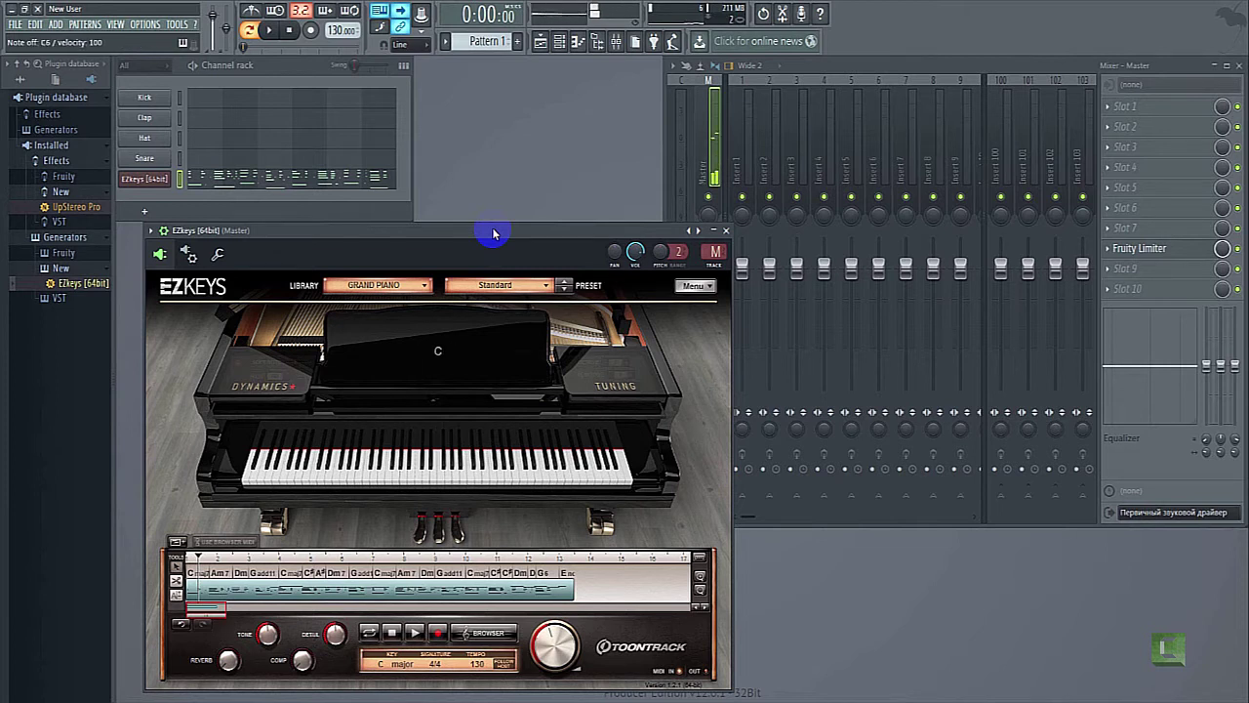
Load the Swedish Jazz preset for the Grand Piano and play a few notes to test it
click(545, 286)
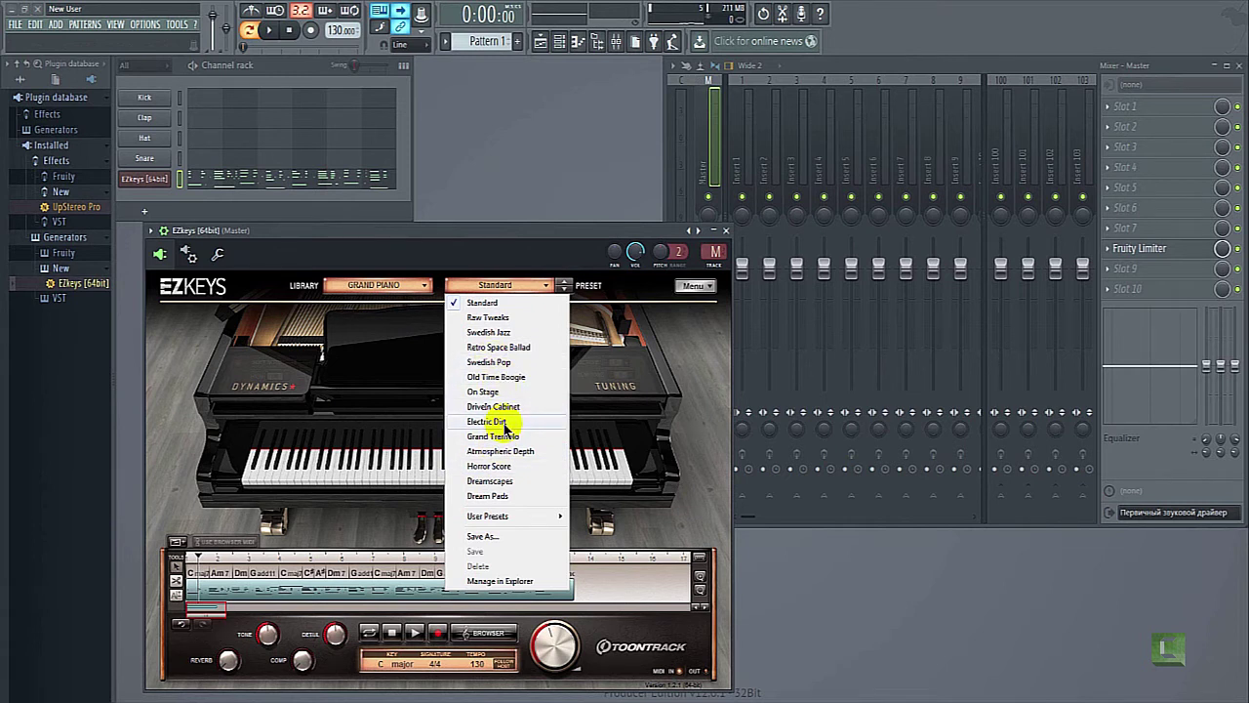
click(497, 334)
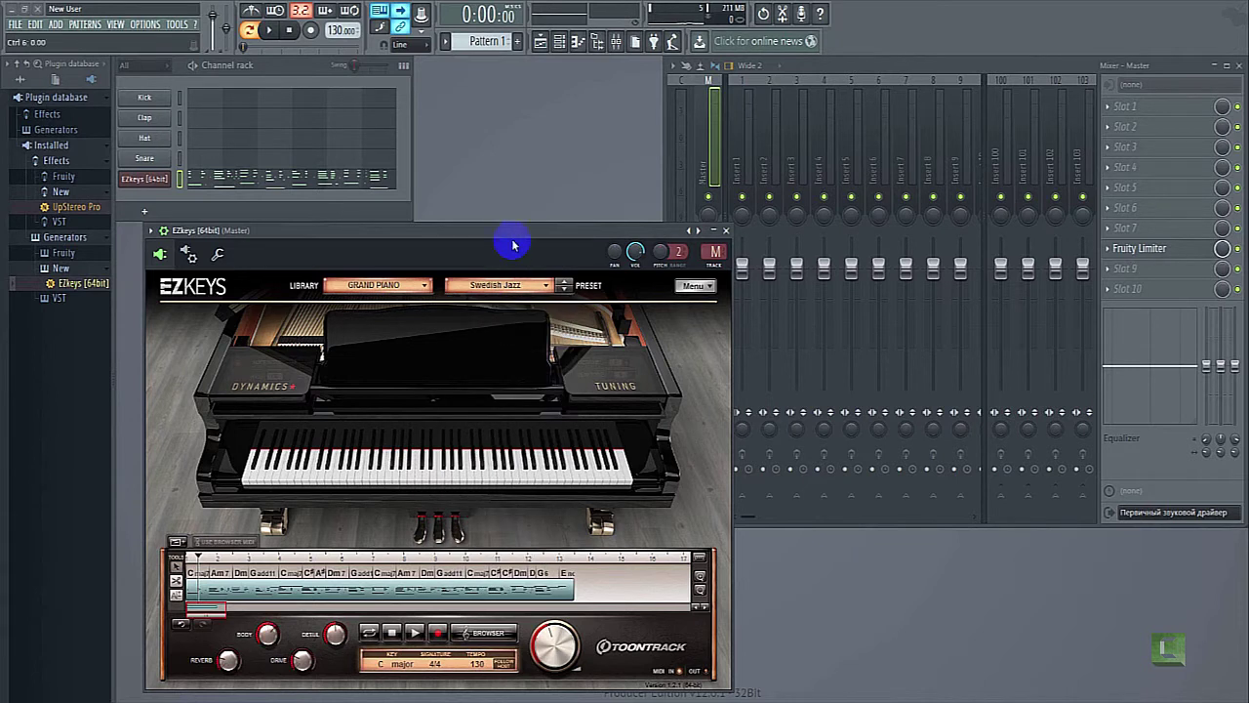
key(y)
key(i)
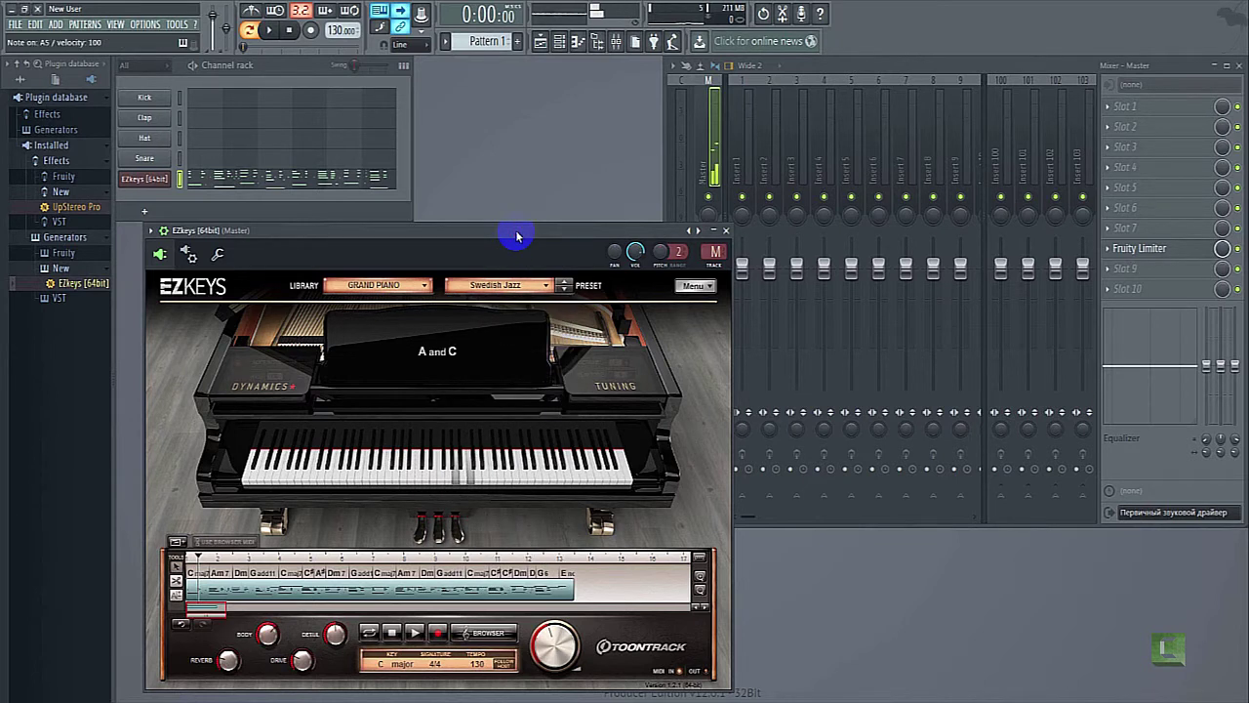
key(t)
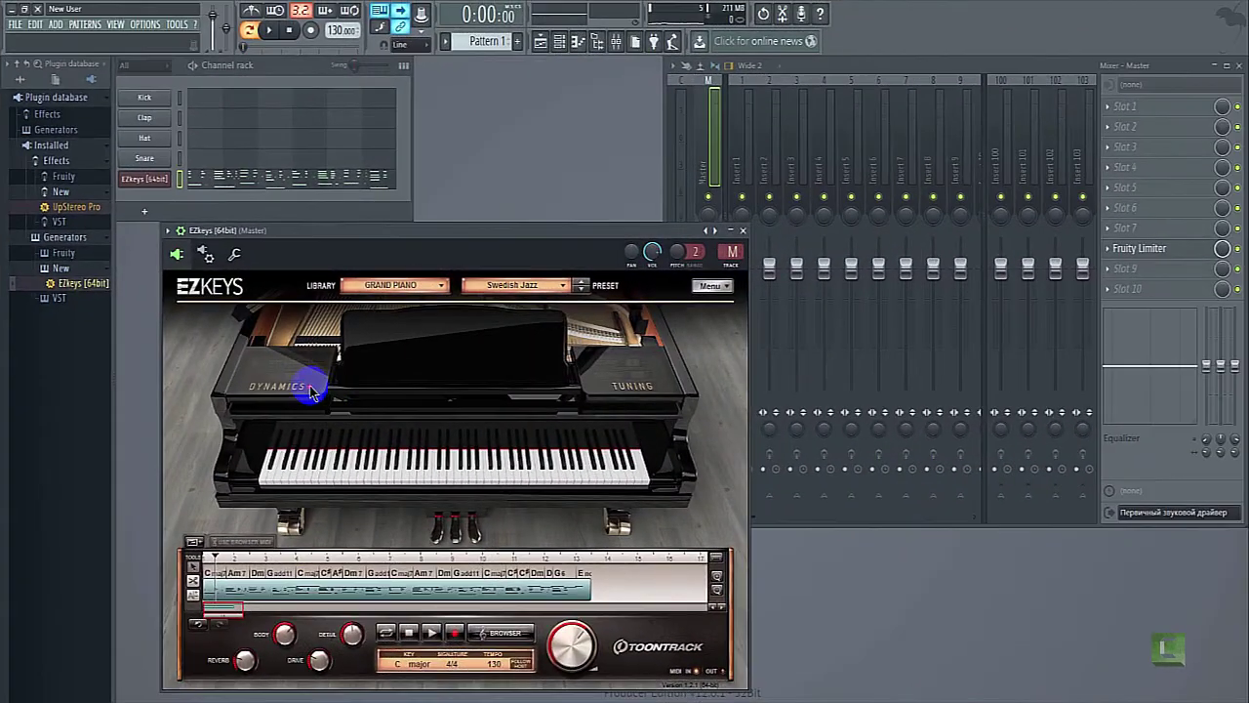
Open the piano's Dynamics and Tuning settings and audition the song track with the Swedish Jazz preset
click(311, 391)
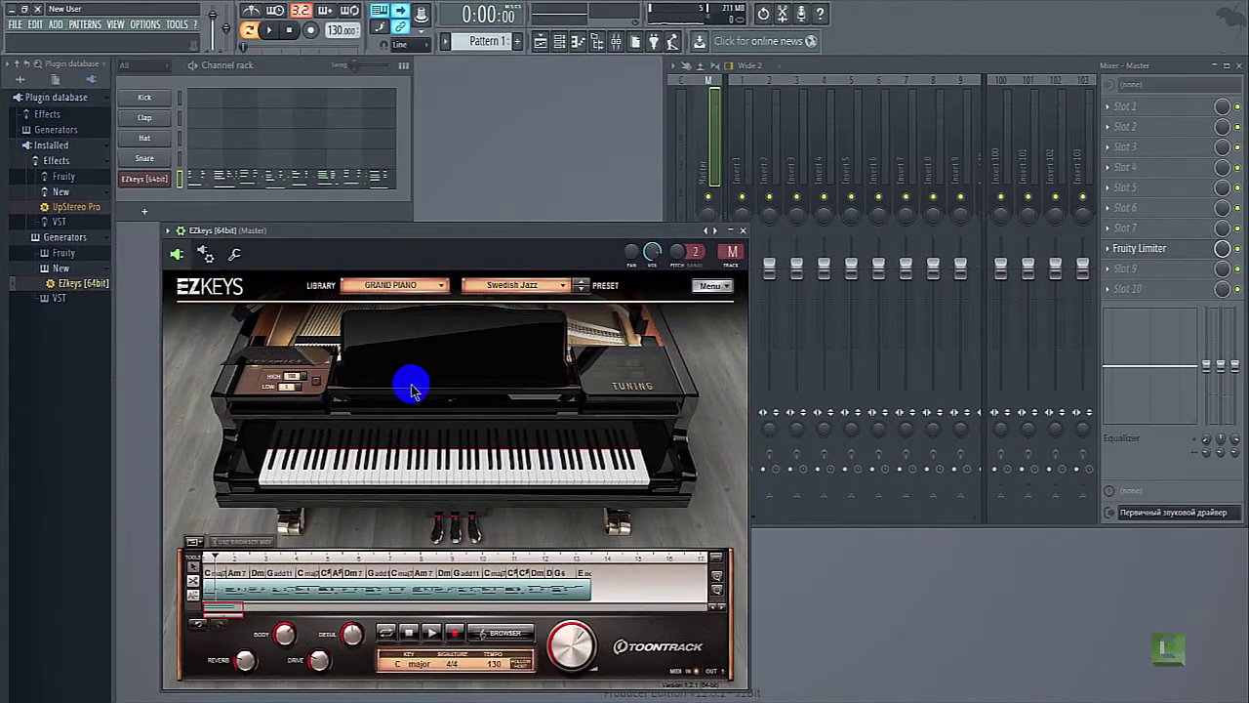
click(612, 391)
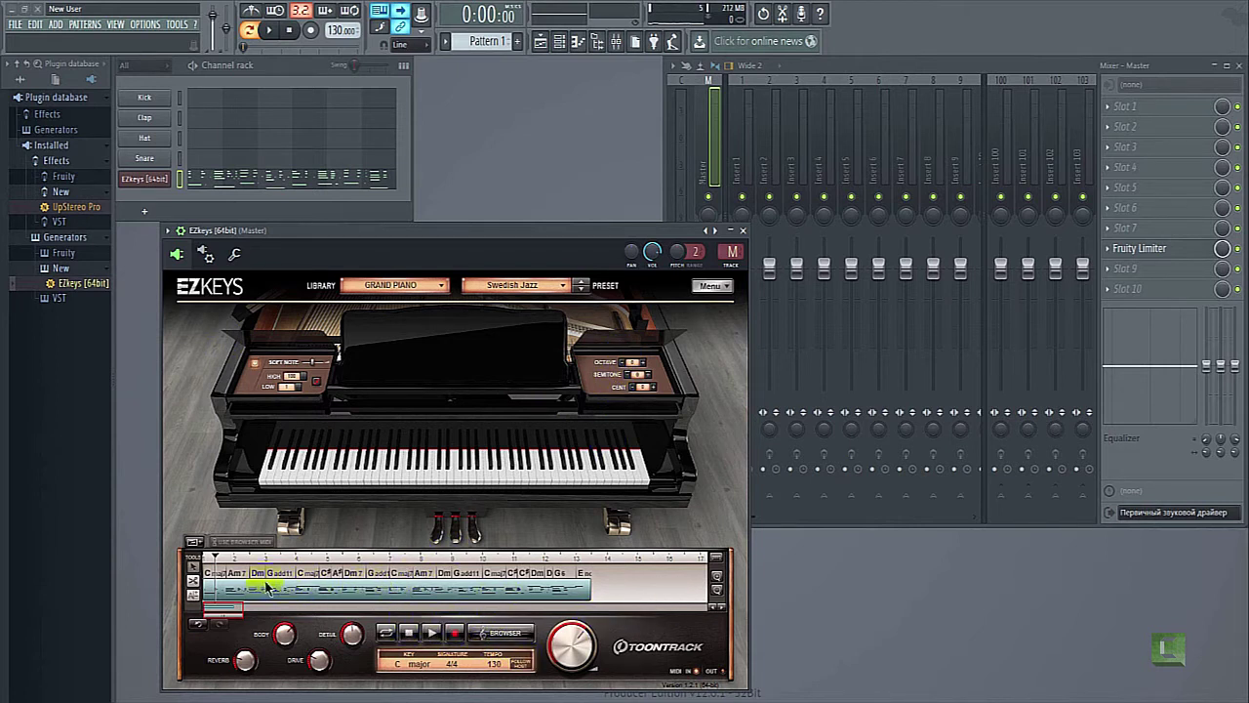
click(433, 635)
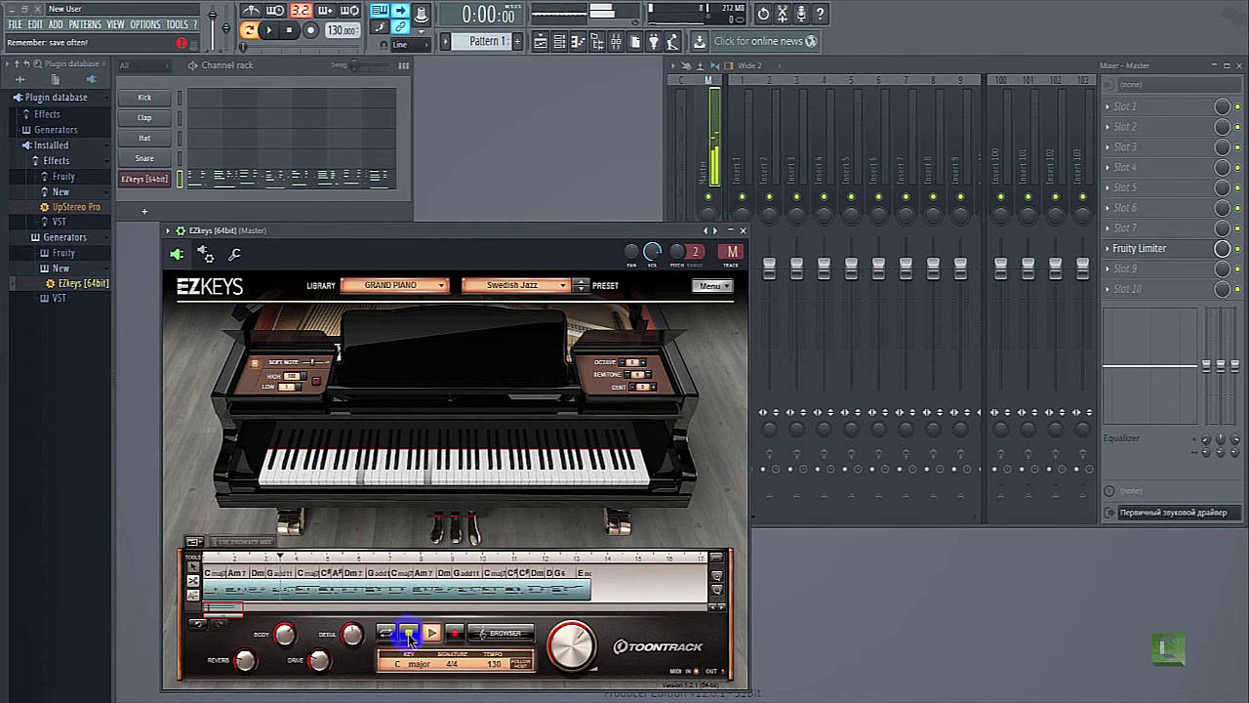
click(410, 636)
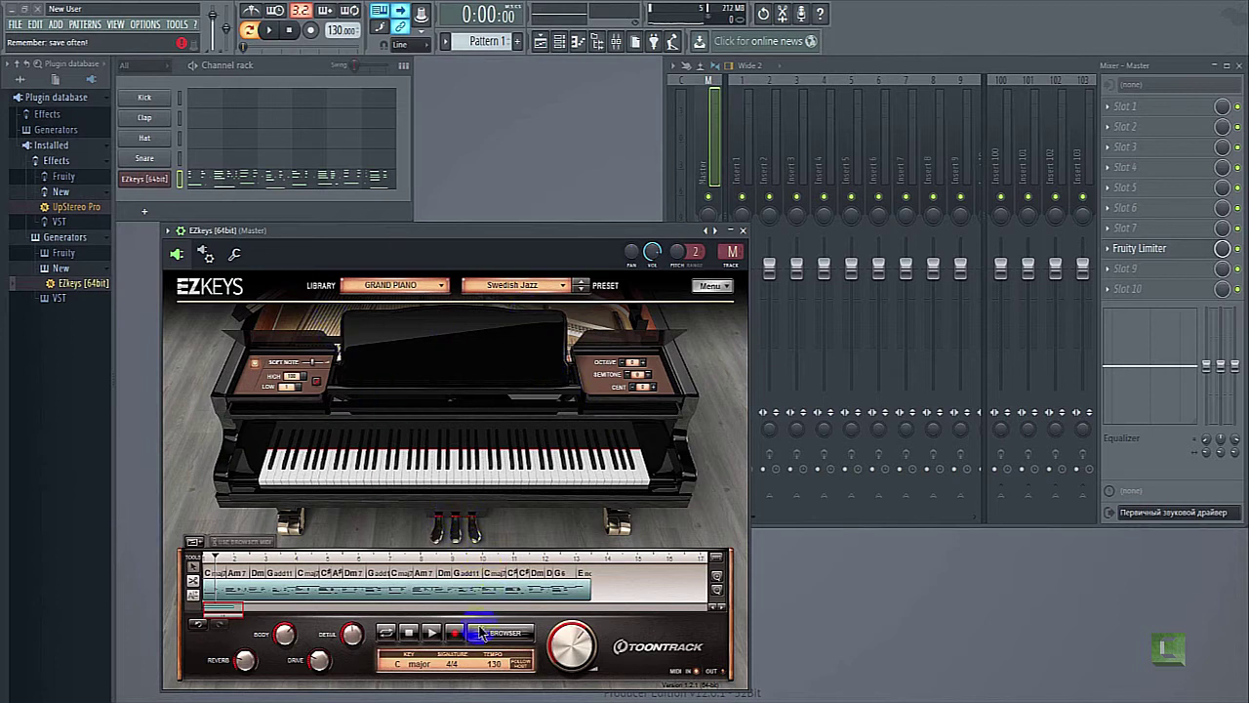
Open the MIDI browser and preview the favorites Soft Minor and Variation 64, plus the dominant chord file Example 12
click(503, 638)
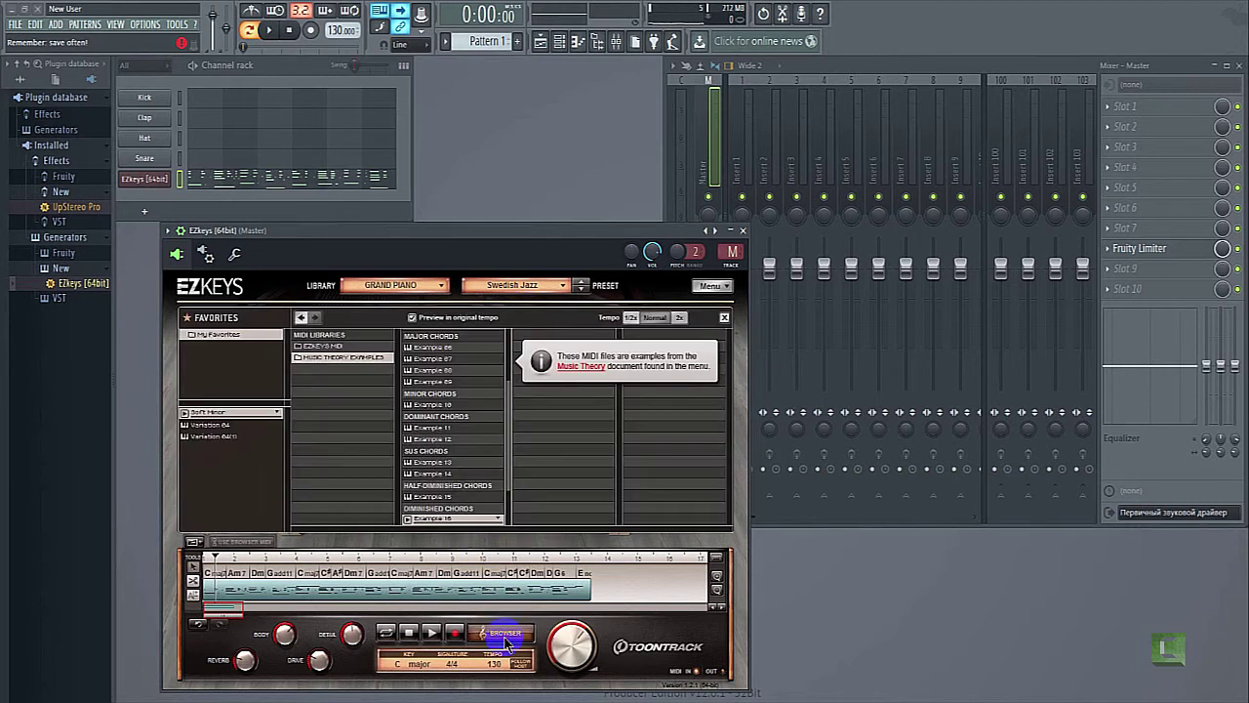
click(322, 347)
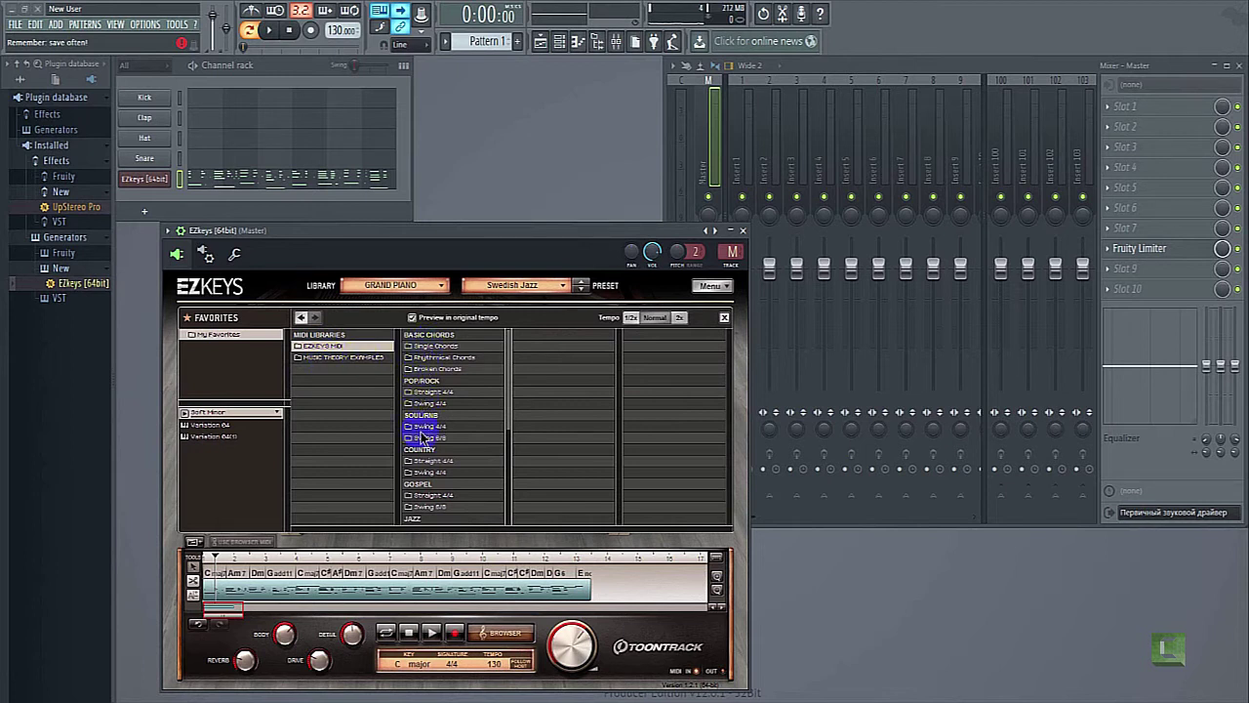
scroll(437, 447, down, 3)
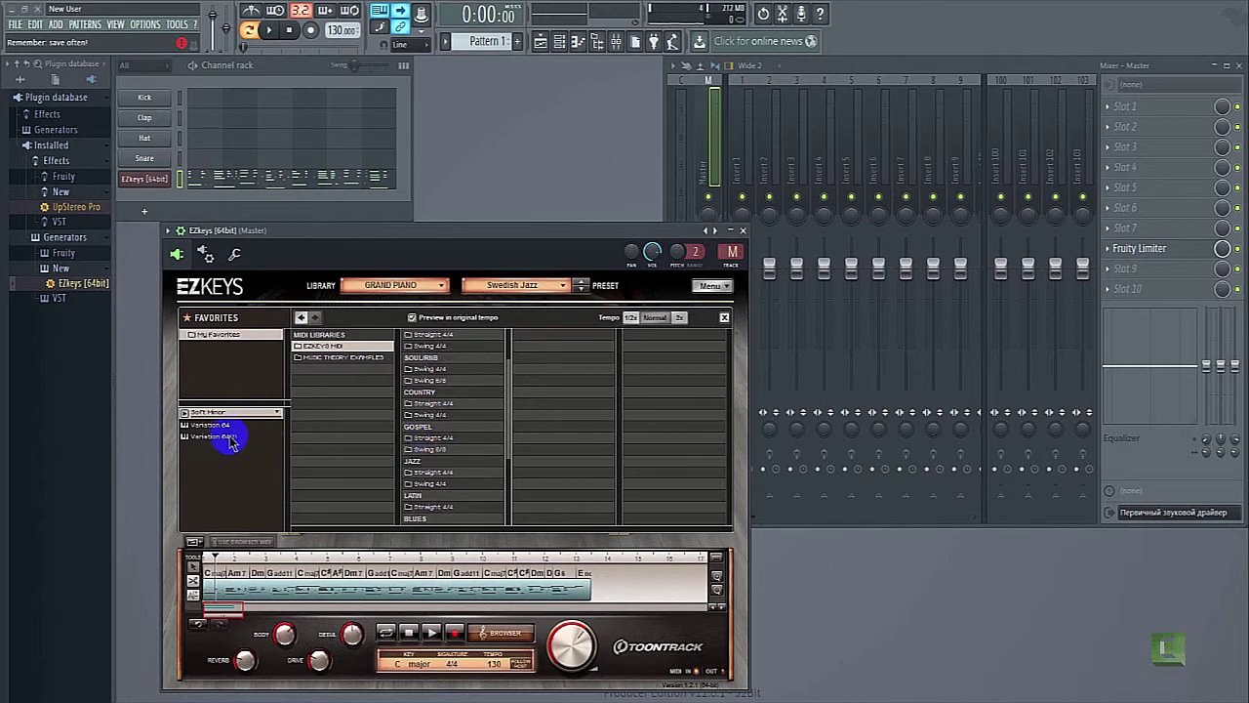
click(186, 414)
click(189, 425)
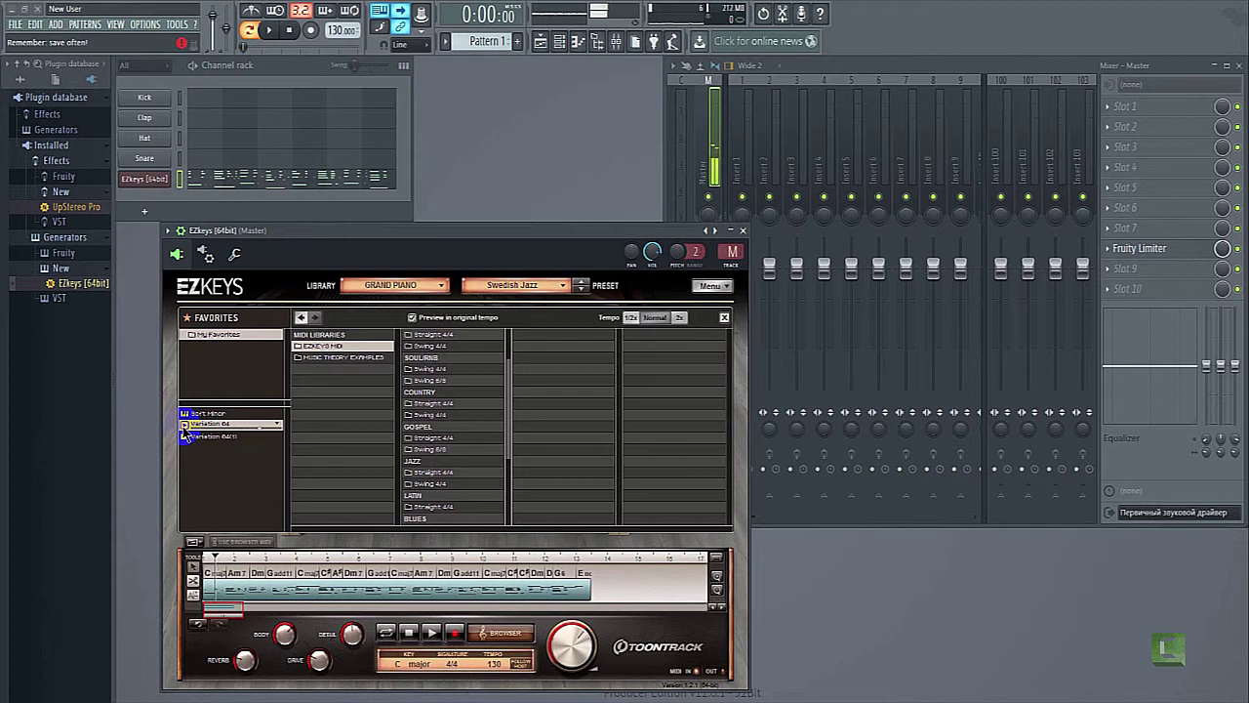
click(337, 357)
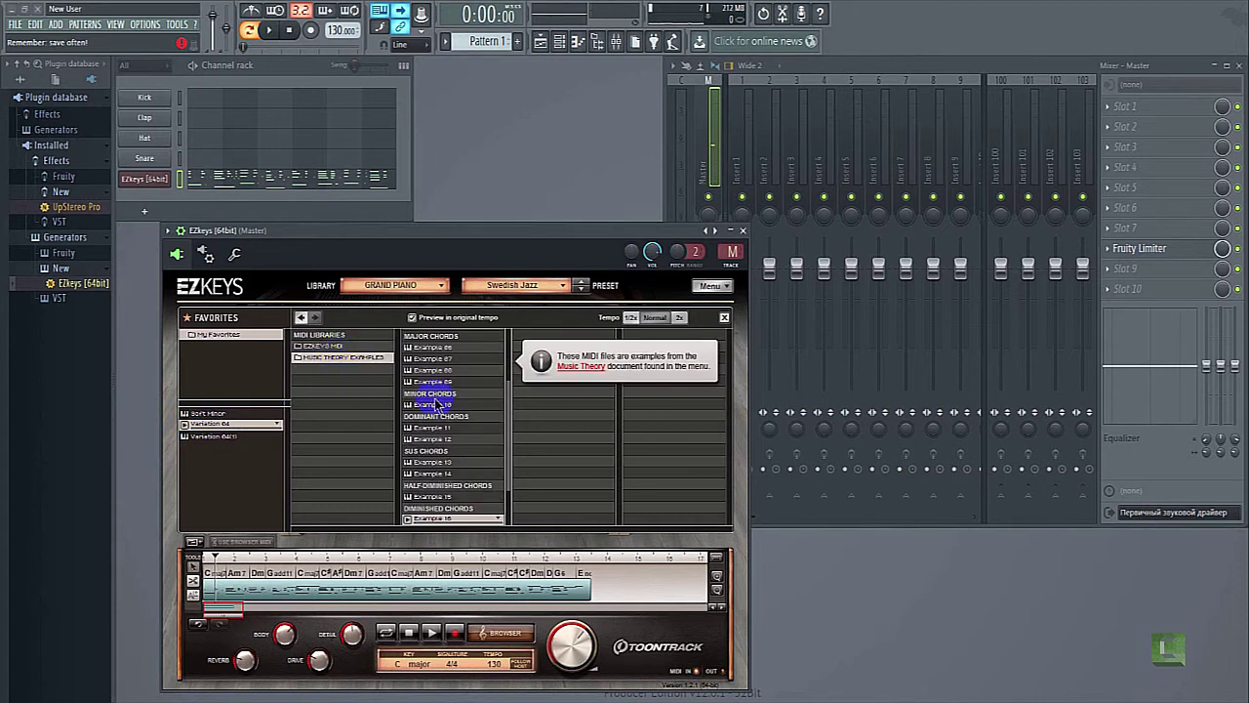
click(408, 441)
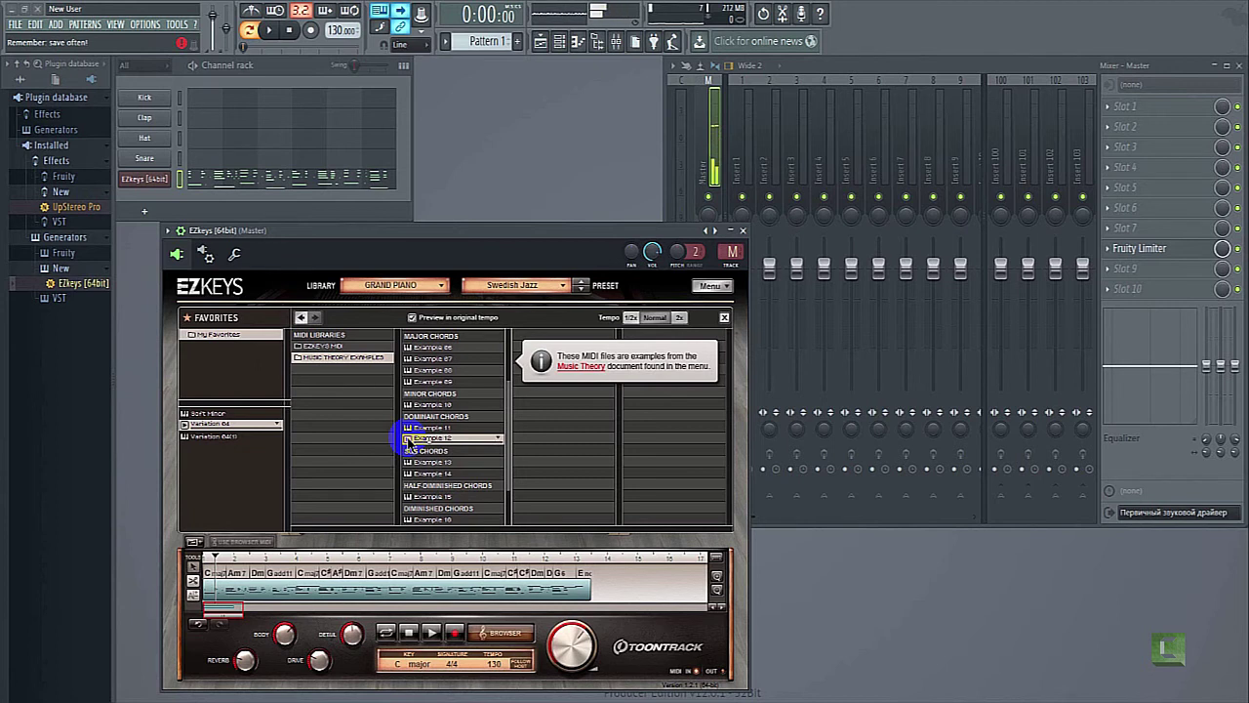
Remove the existing MIDI block from the EZkeys song track
click(373, 594)
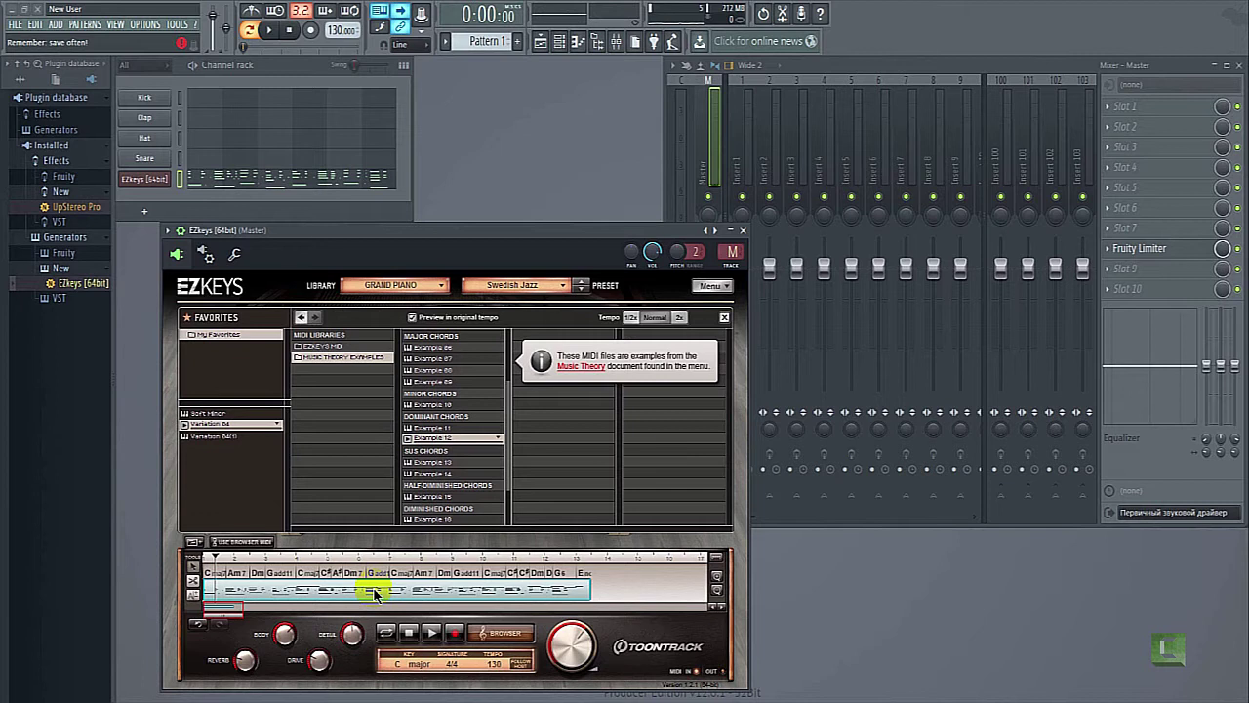
right_click(374, 594)
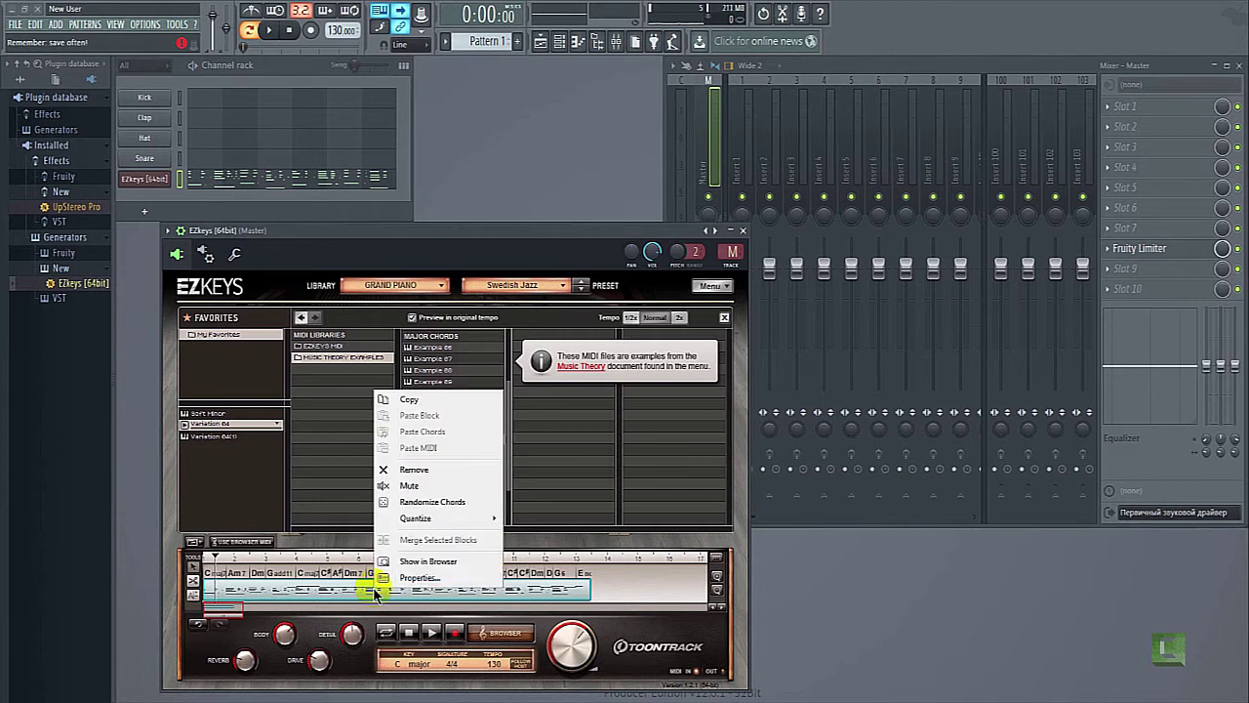
click(421, 470)
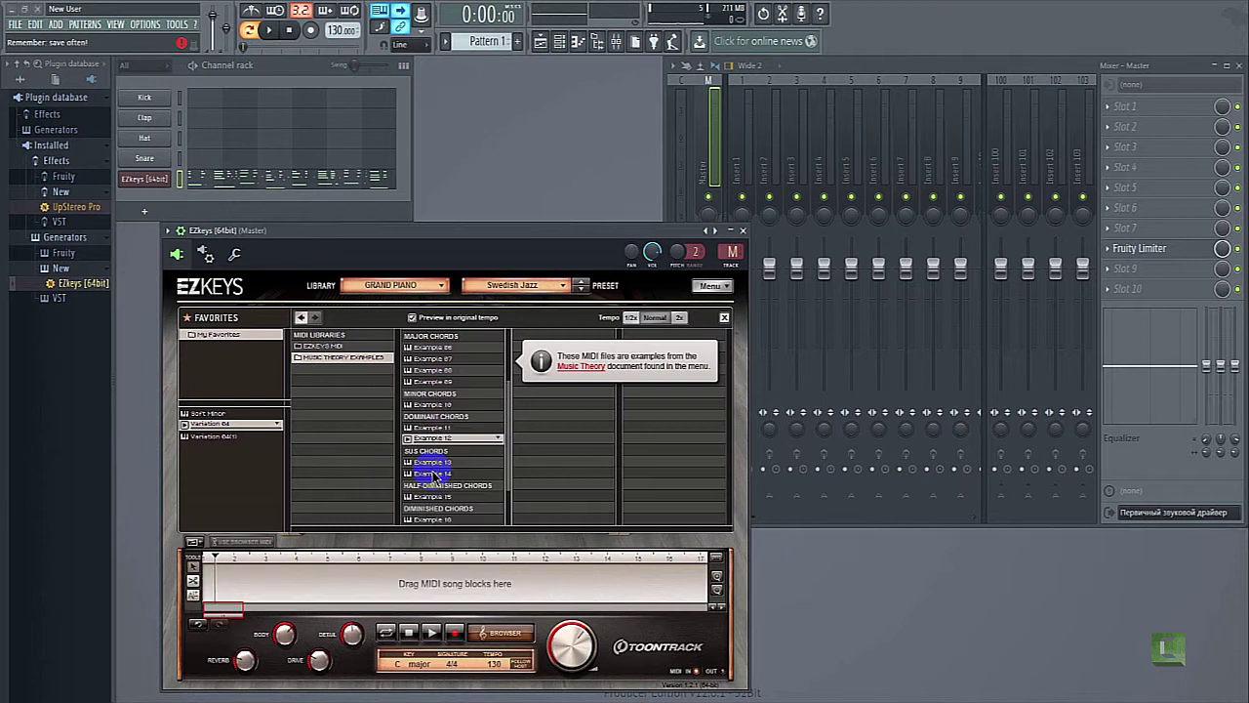
Place the dominant chord file Example 12 at the start of the song track and audition it
drag(418, 439, 217, 591)
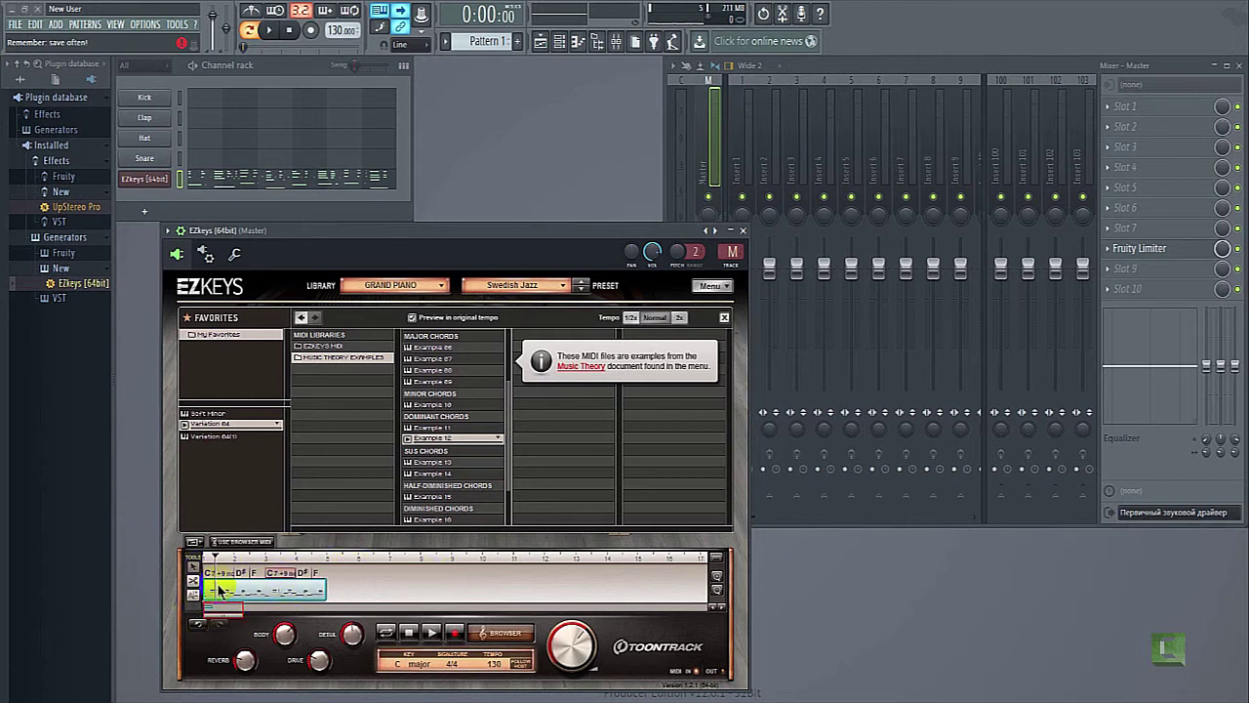
click(432, 633)
click(410, 636)
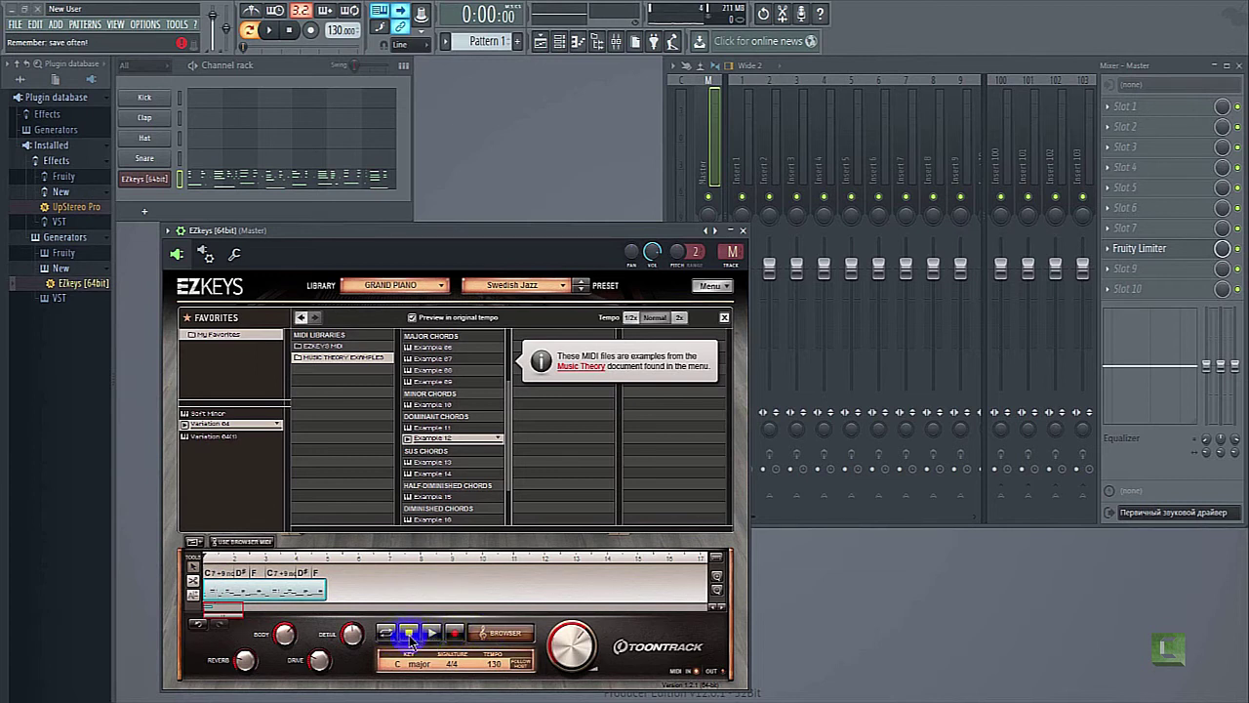
click(433, 634)
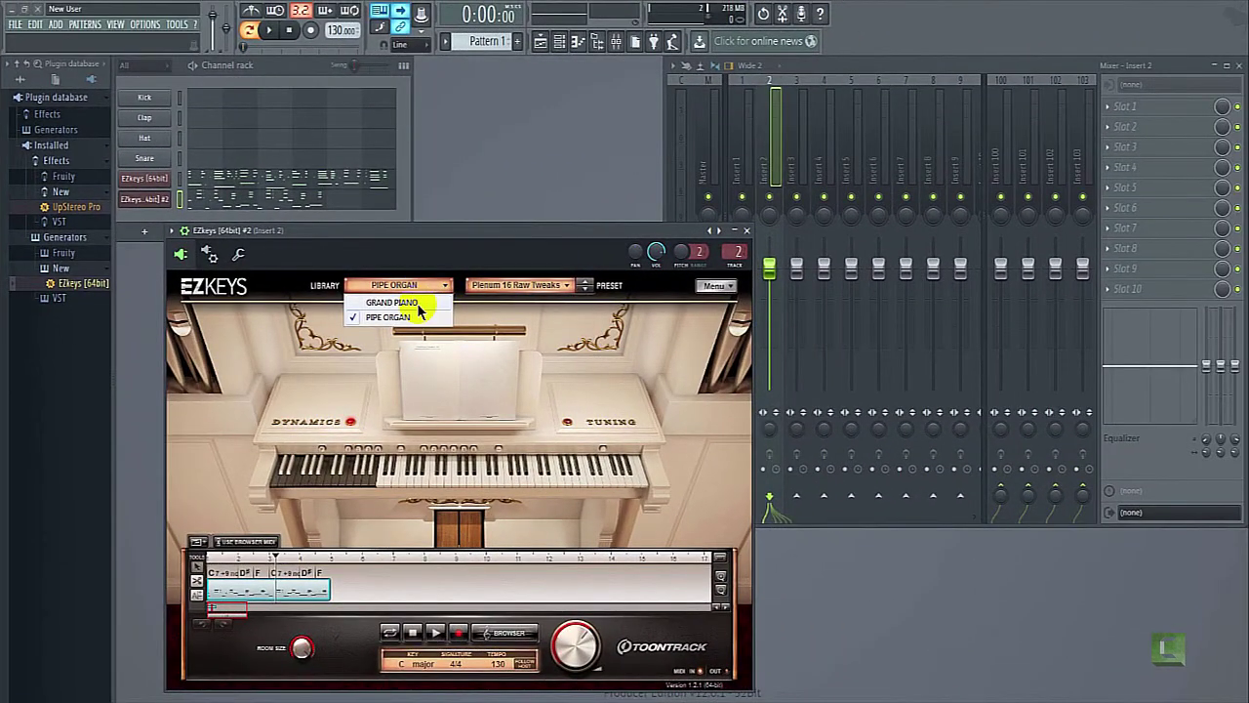
Switch the second EZkeys instance to the Grand Piano library
click(418, 314)
click(432, 469)
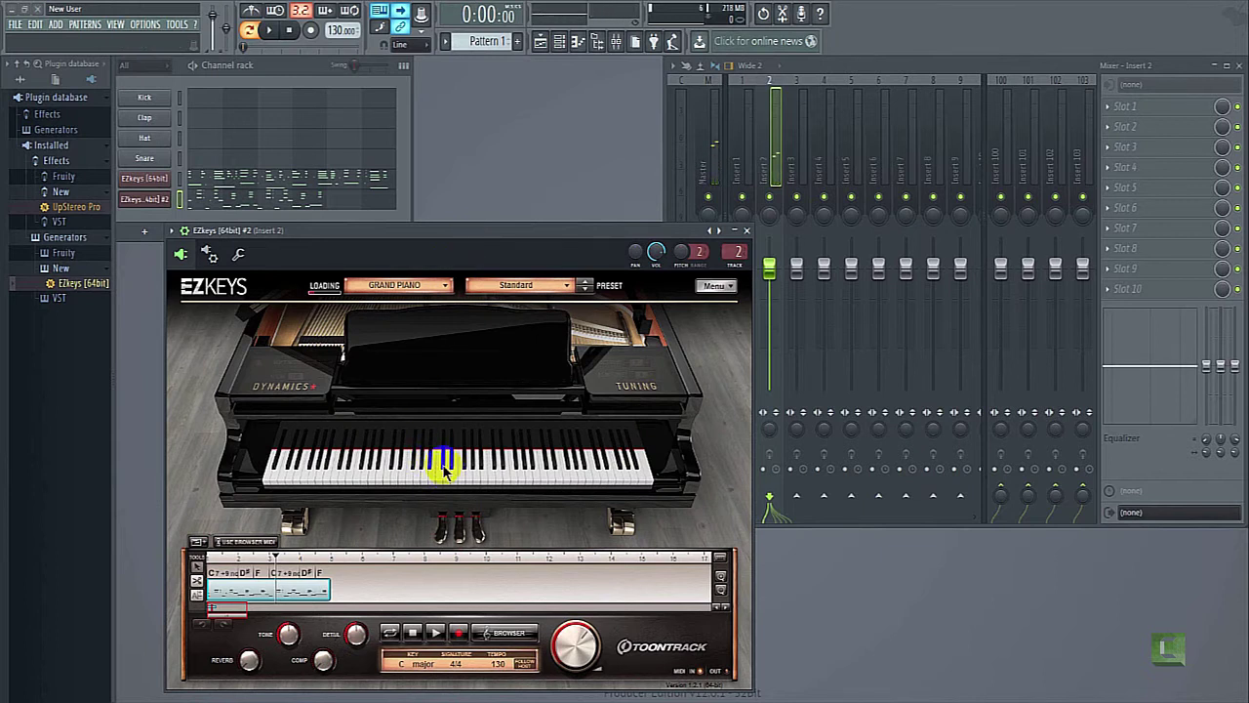
click(433, 234)
Play a short sequence of notes on the second EZkeys instance to test the Grand Piano sound
key(y)
key(i)
key(y)
key(i)
key(u)
key(u)
key(y)
key(i)
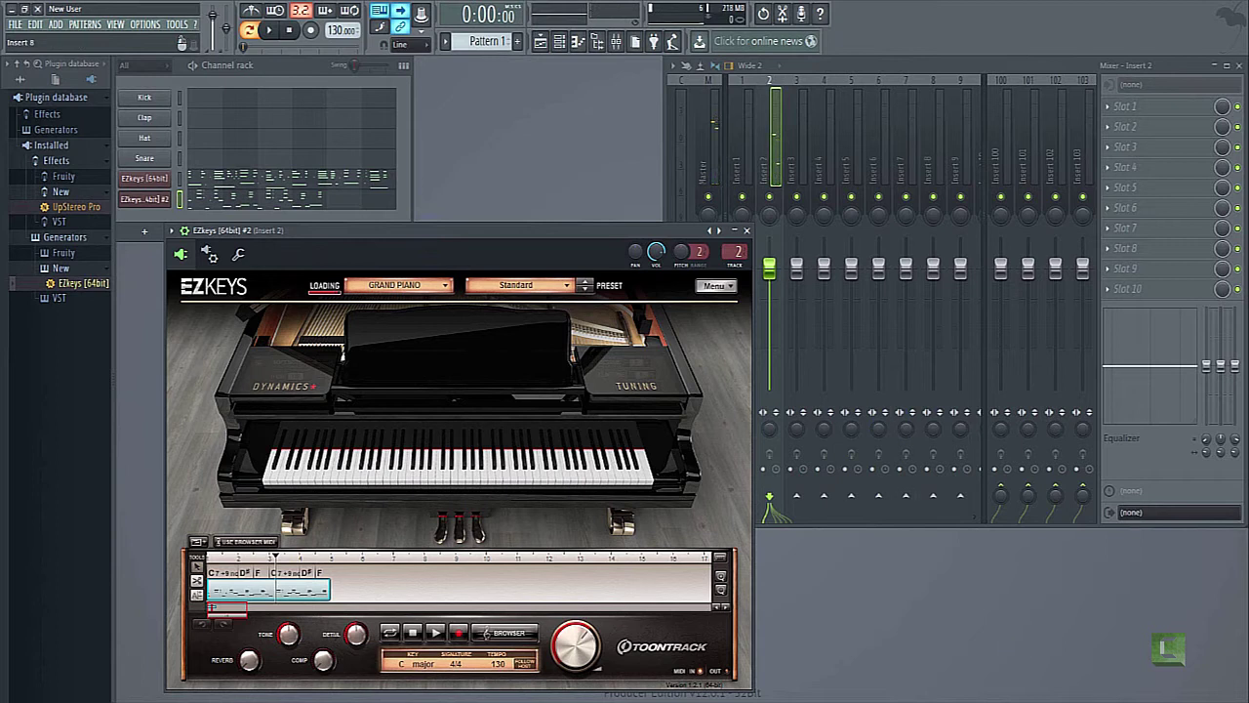
Raise the system speaker volume to about the middle of its range and return to the EZkeys window
click(1157, 695)
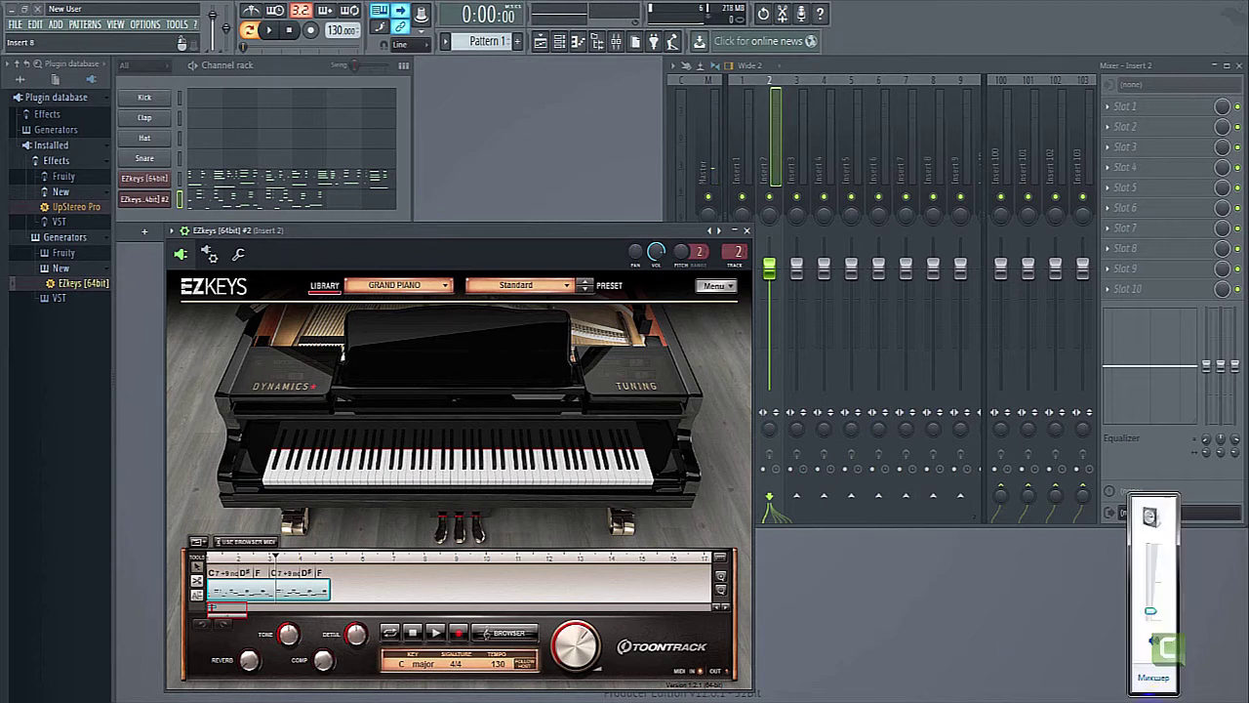
drag(1152, 607, 1152, 586)
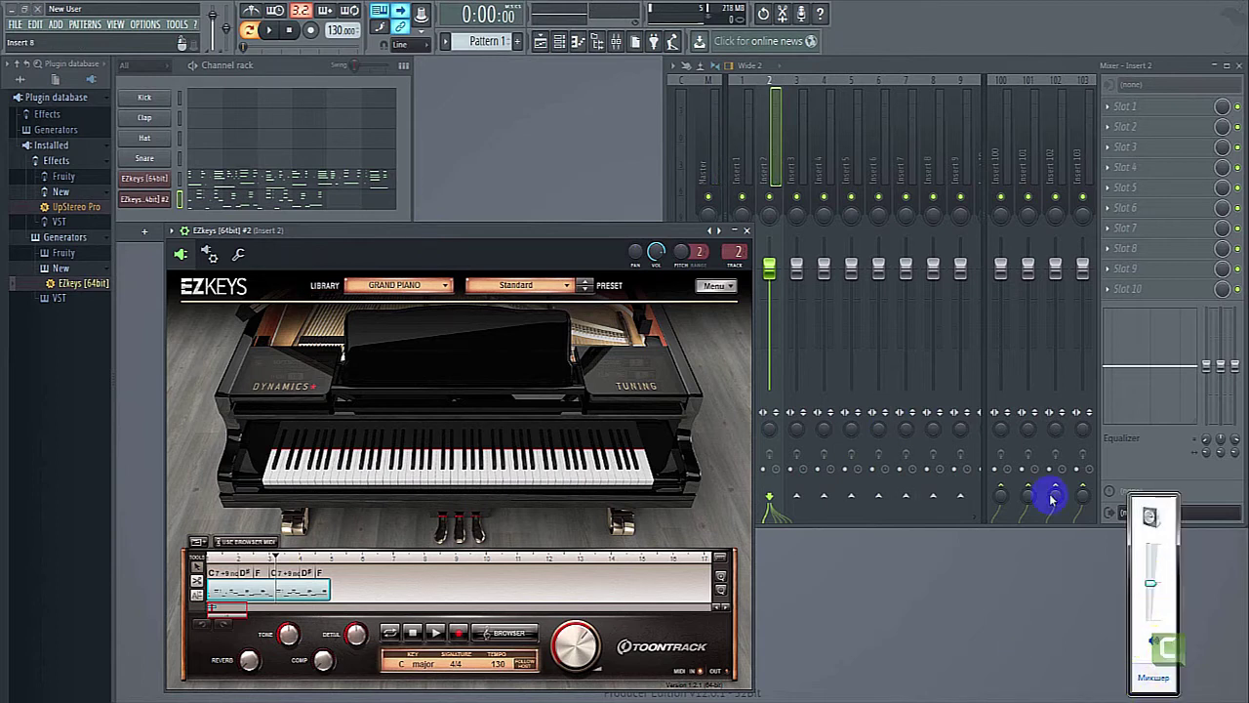
click(533, 239)
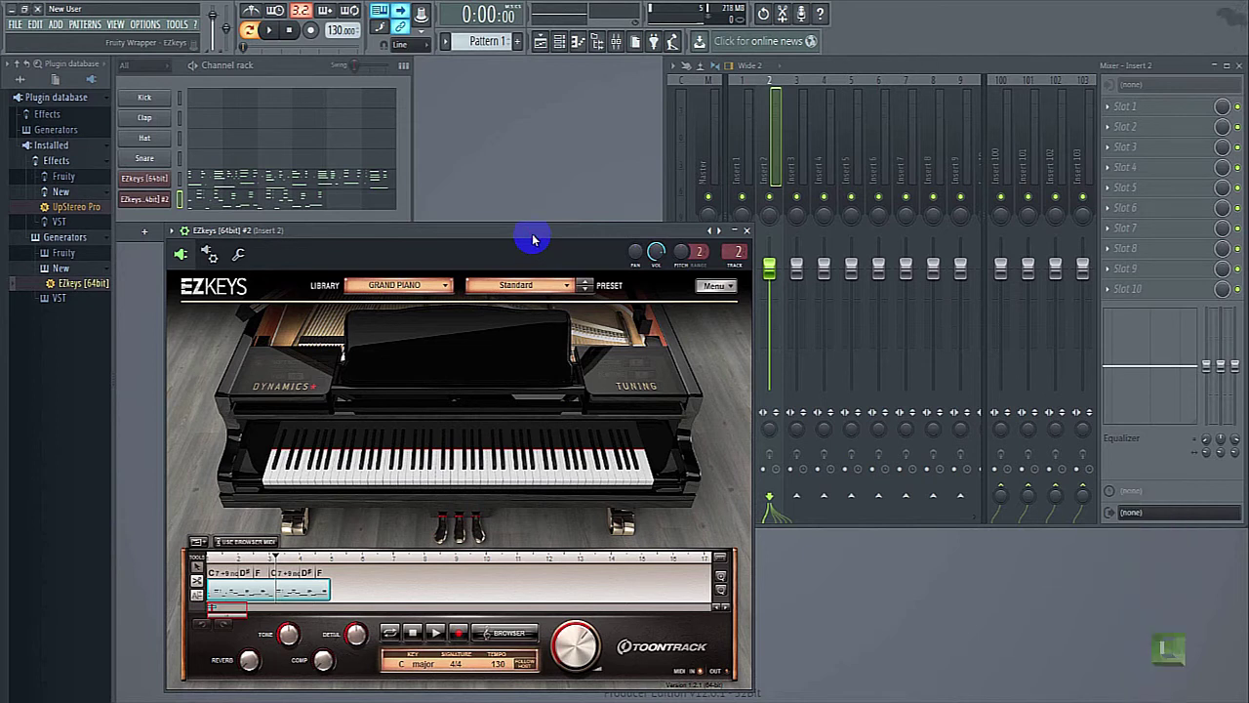
Play another short melody on the Grand Piano to hear it at the raised volume
key(t)
key(y)
key(u)
key(y)
key(u)
key(t)
key(n)
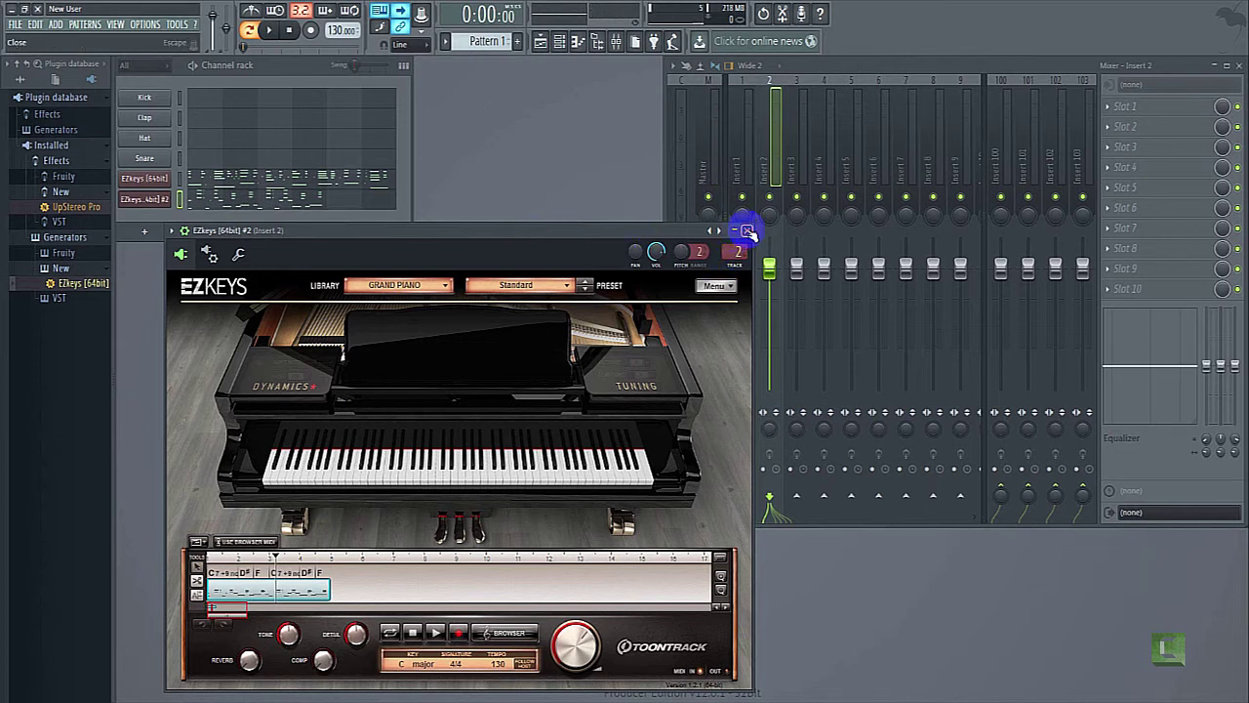
Close the second EZkeys instance and open the first one from the channel rack
click(746, 231)
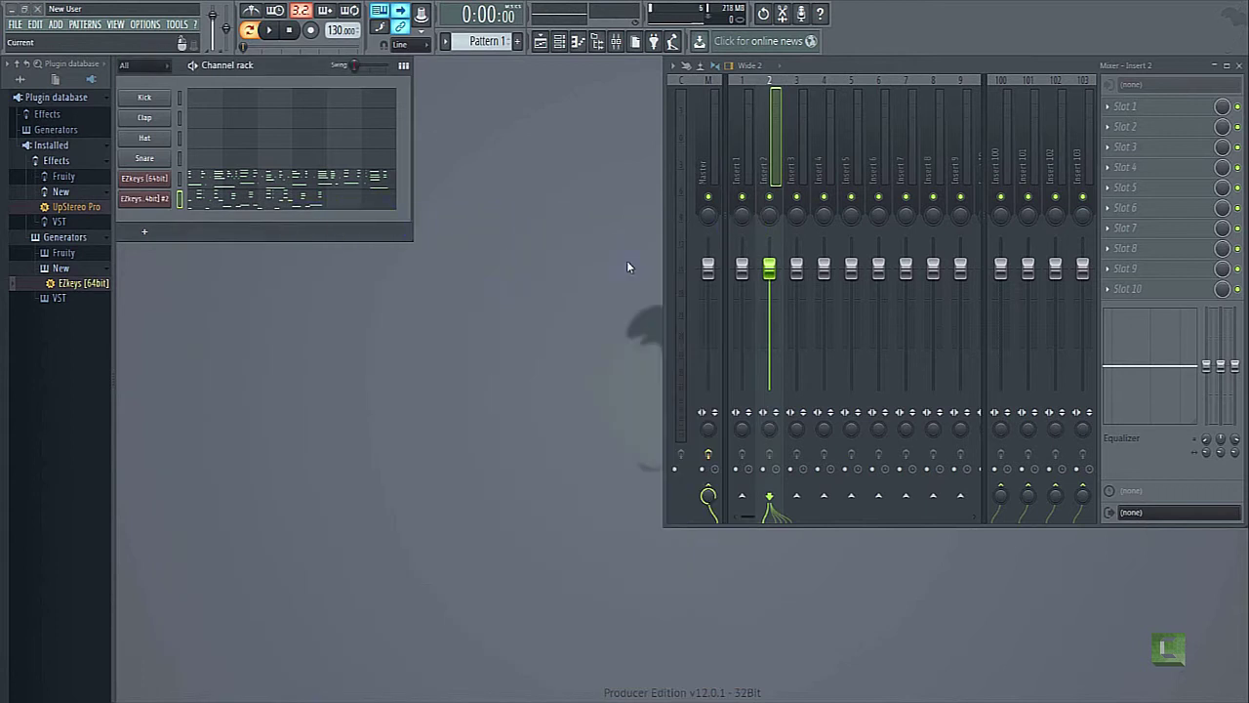
click(143, 179)
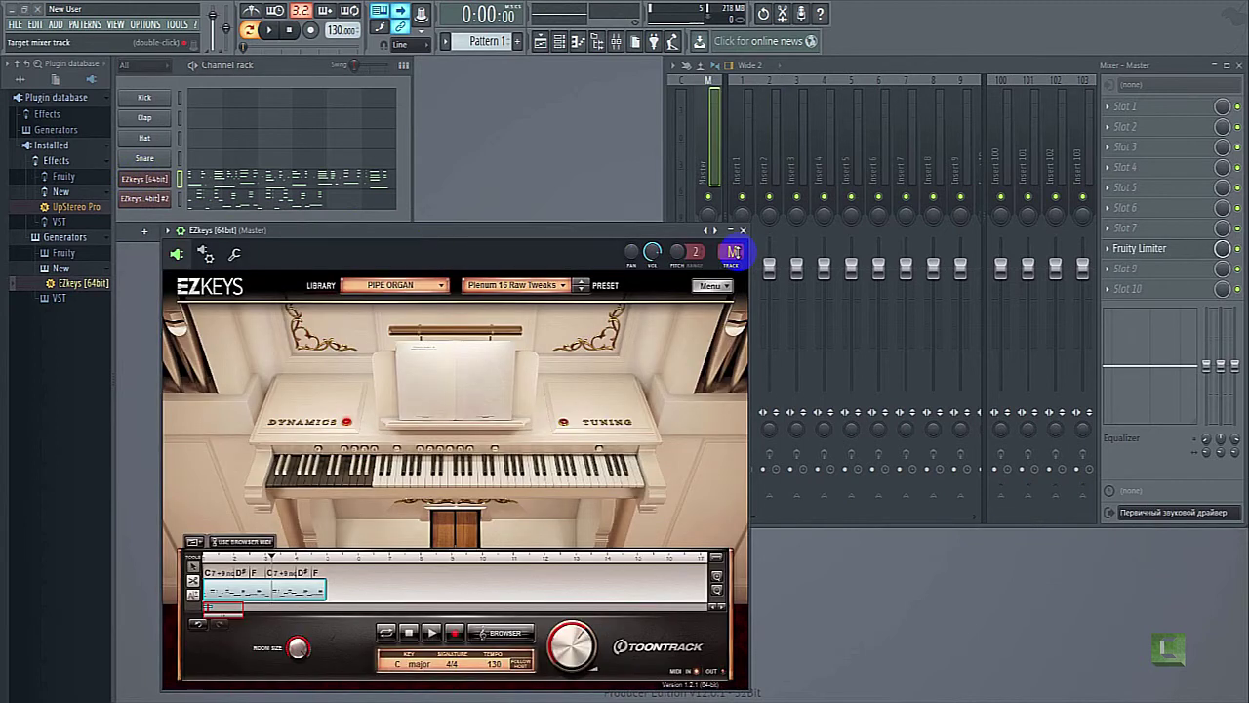
Route the first EZkeys instance to mixer track 1 and close its window
scroll(732, 251, up, 1)
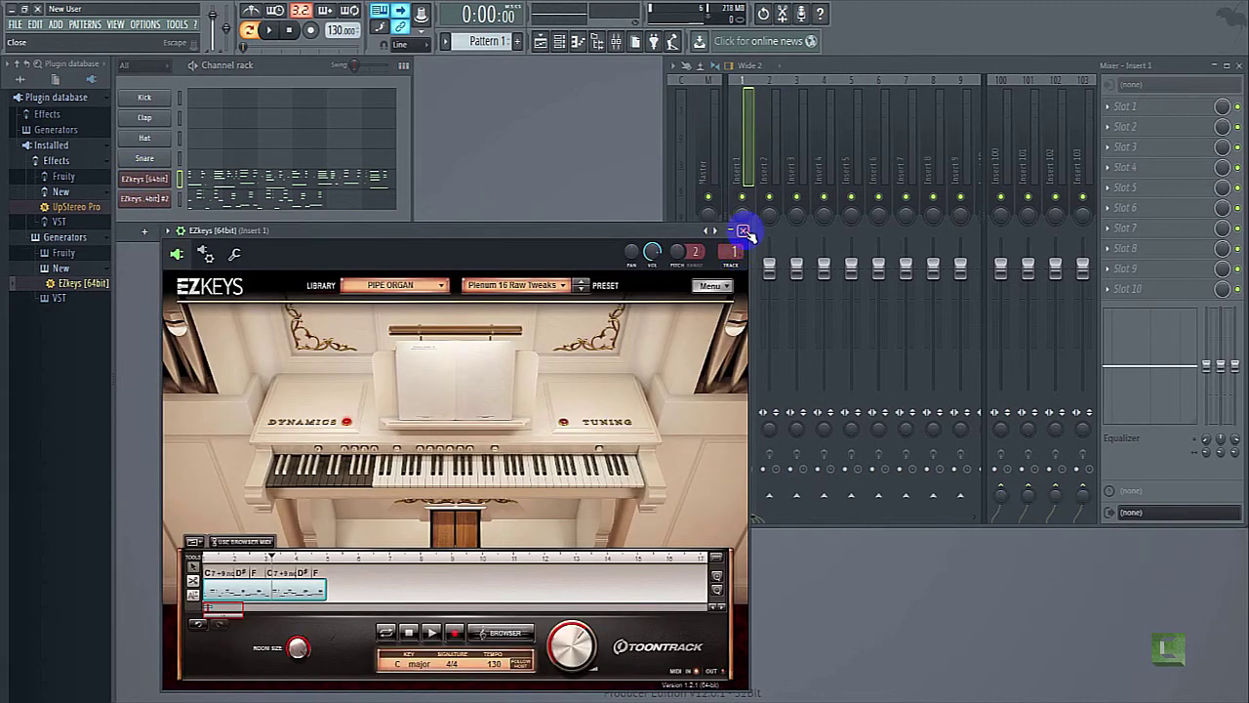
click(744, 232)
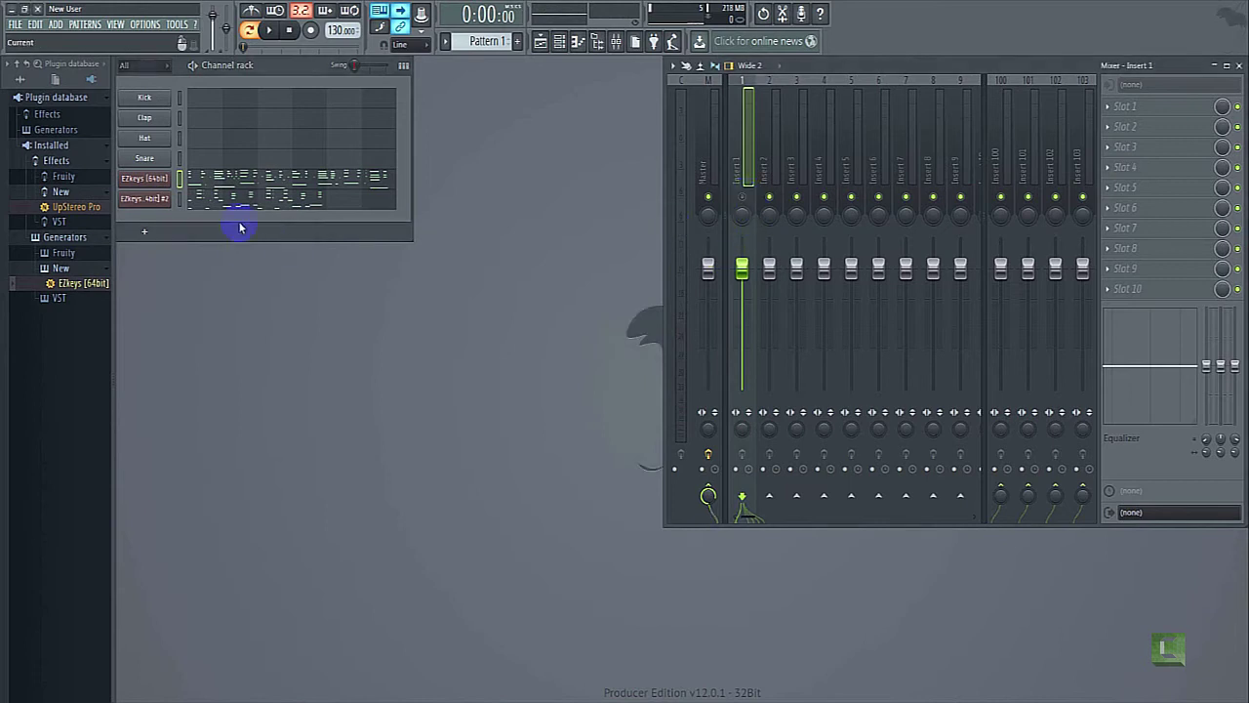
Audition Pattern 1 twice, first with mixer insert 1 muted and again with insert 2 muted instead, stopping playback each time
click(274, 30)
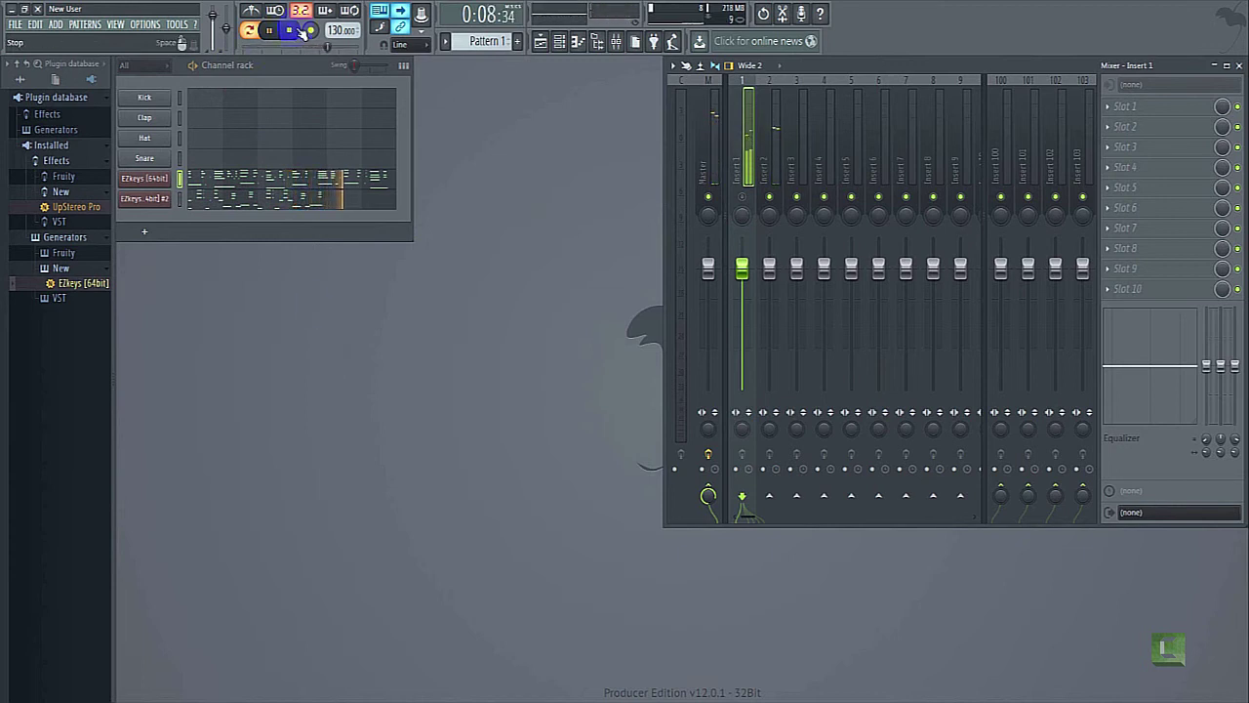
key(space)
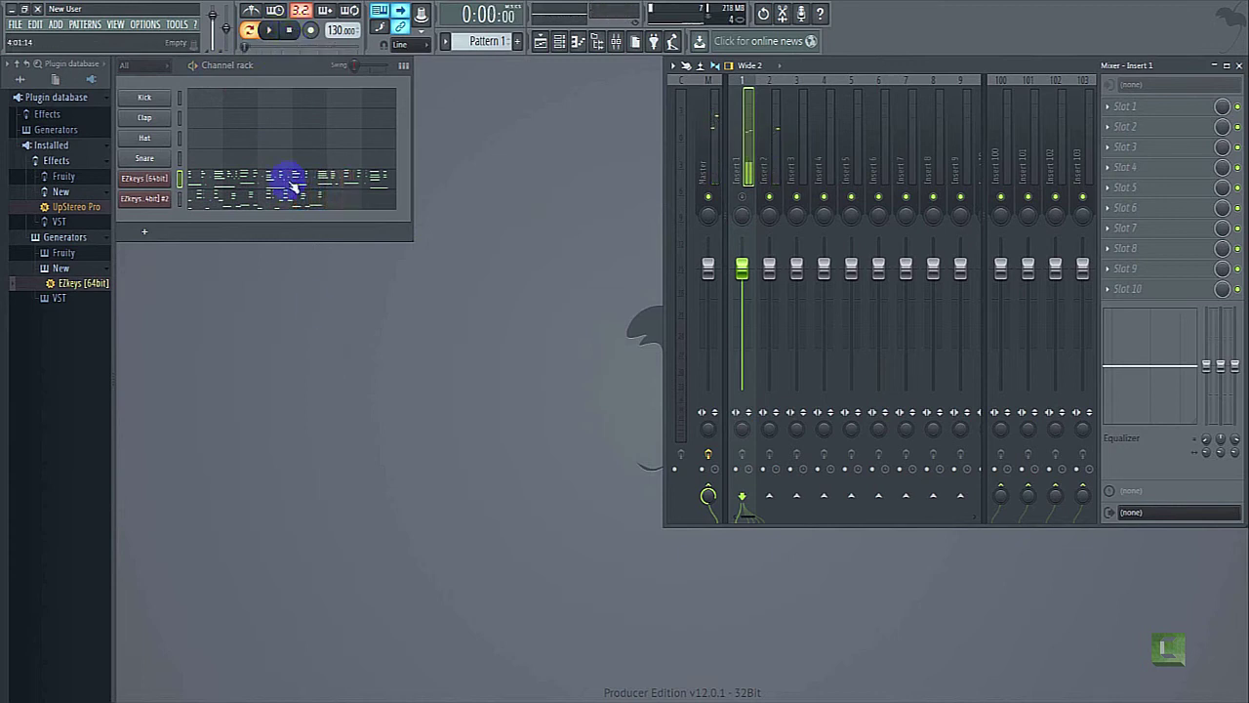
click(773, 200)
click(270, 30)
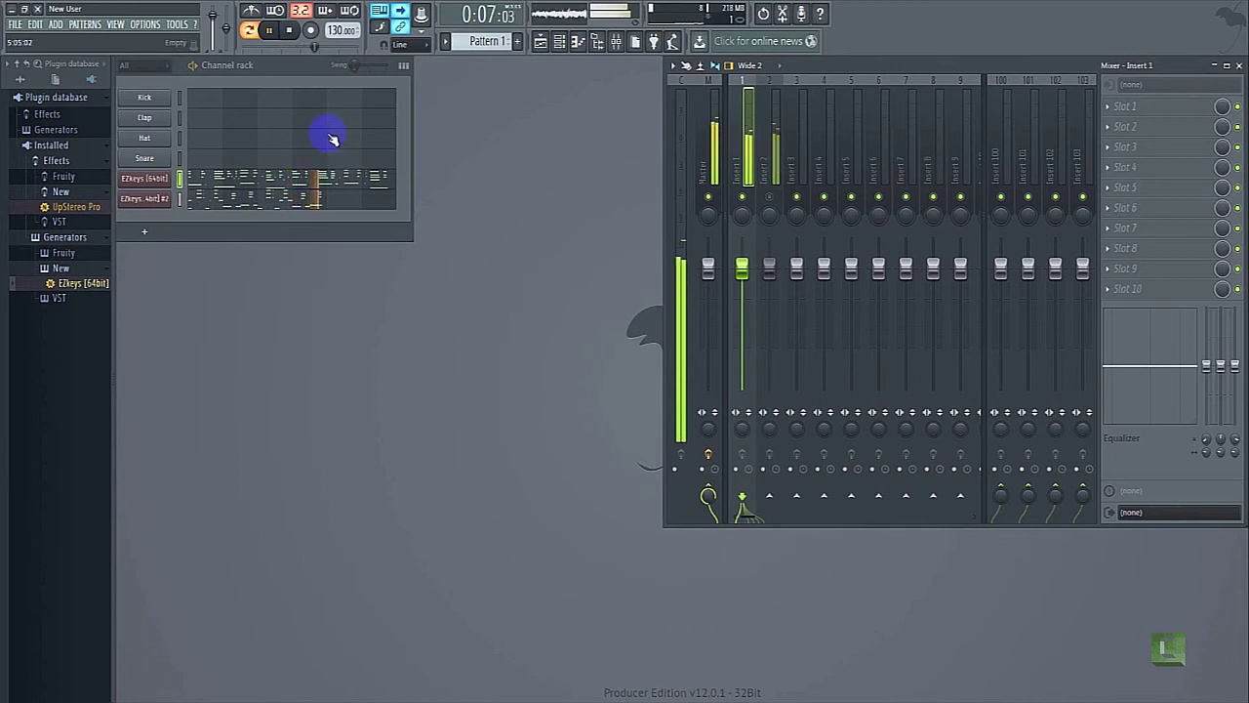
click(291, 31)
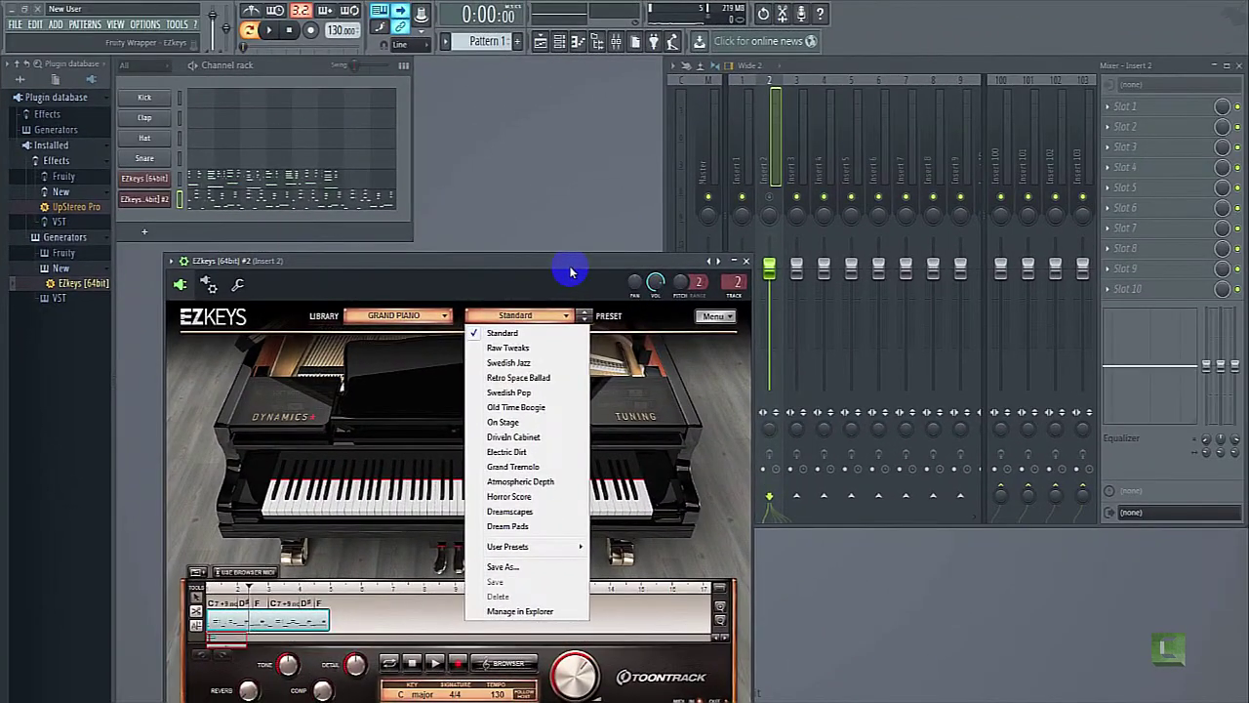
Load the Pipe Organ library in the second EZkeys instance and select the Cornett Cathedral preset
click(572, 272)
click(445, 317)
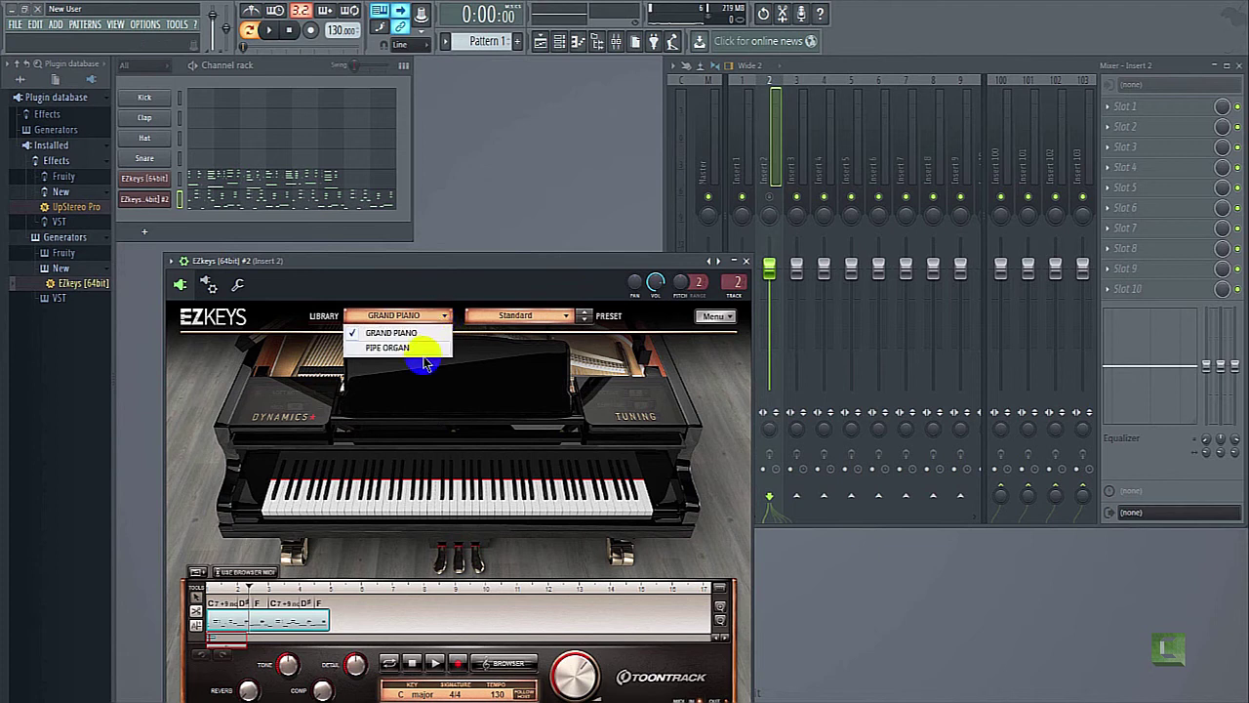
click(416, 347)
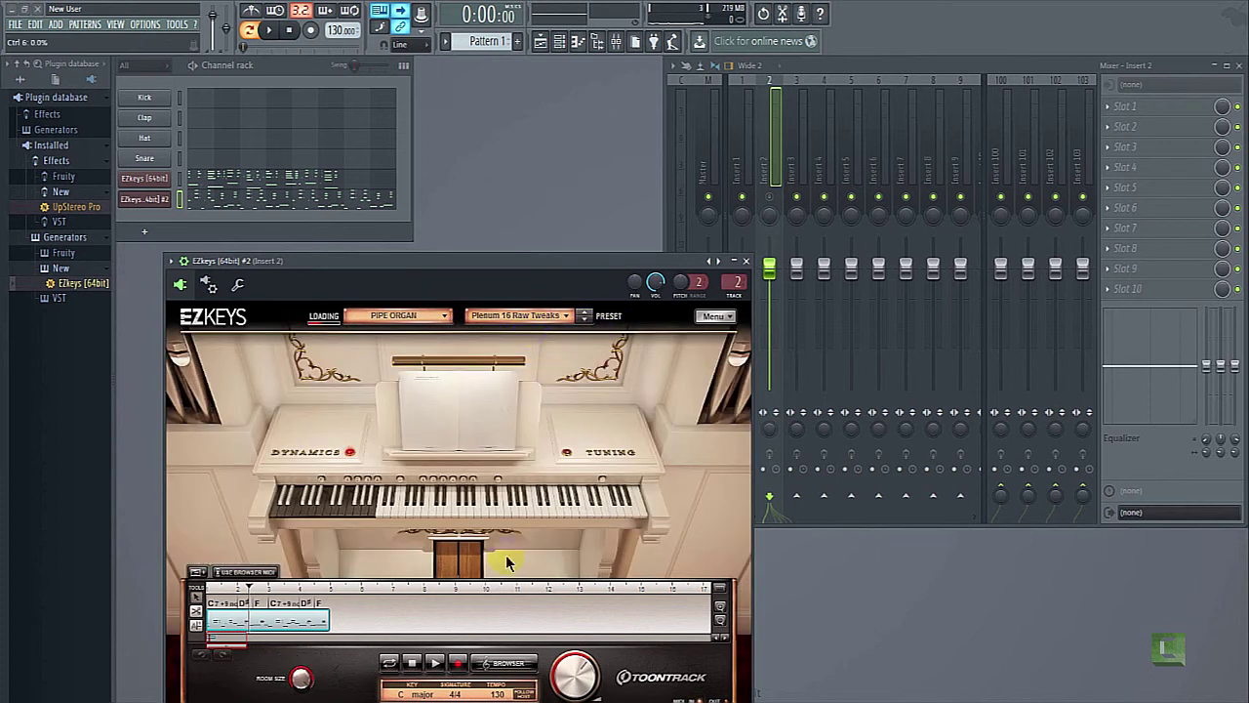
click(566, 316)
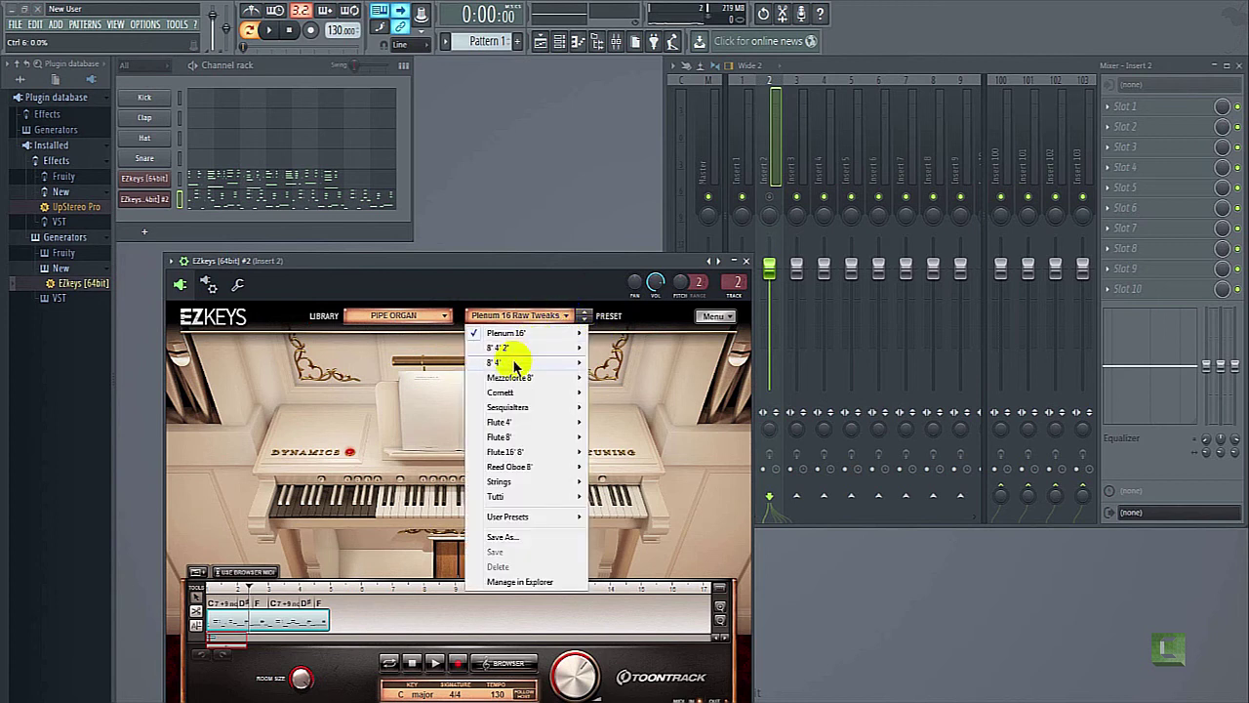
mouse_move(508, 395)
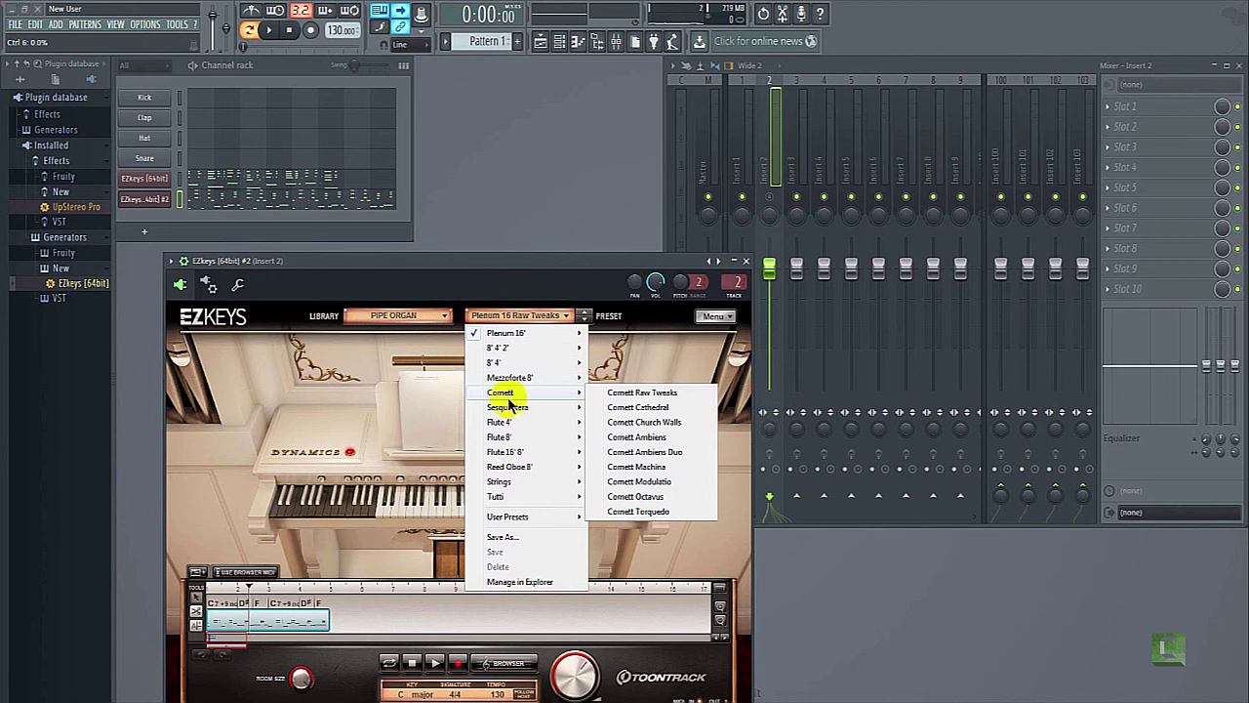
click(651, 409)
Move the EZkeys window slightly higher and briefly play Pattern 1 with the Cornett Cathedral preset loaded
drag(561, 265, 555, 245)
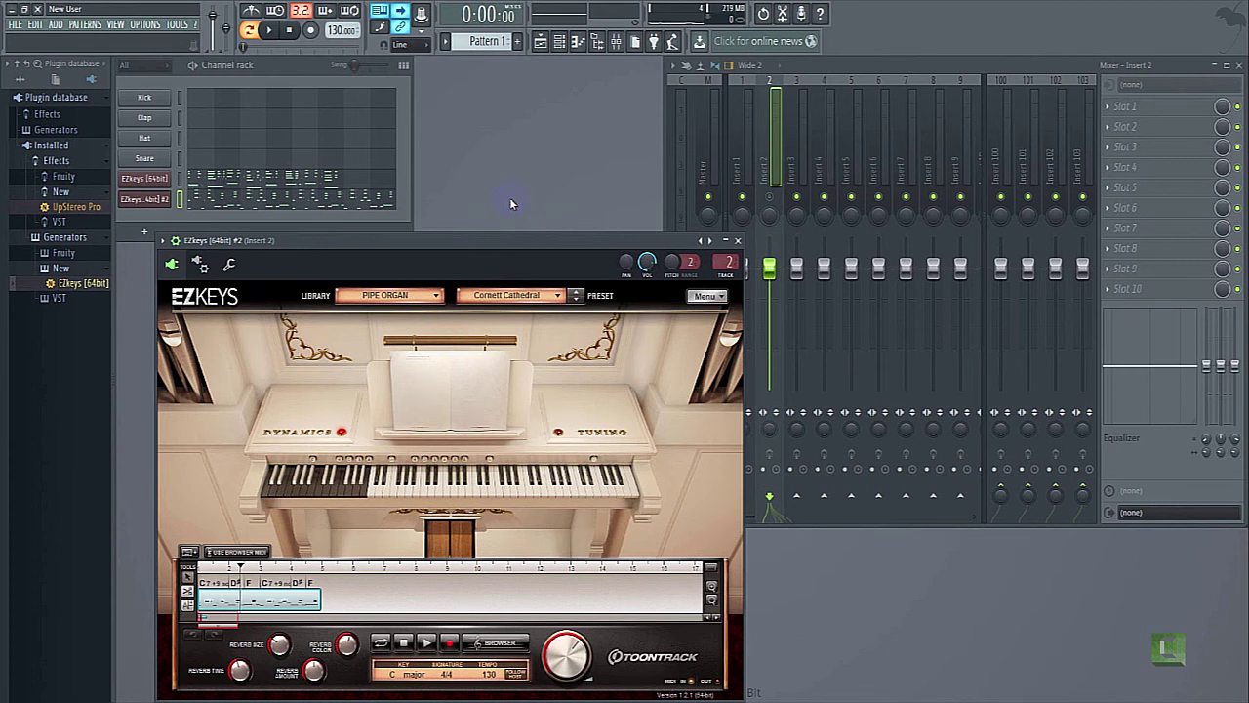
key(space)
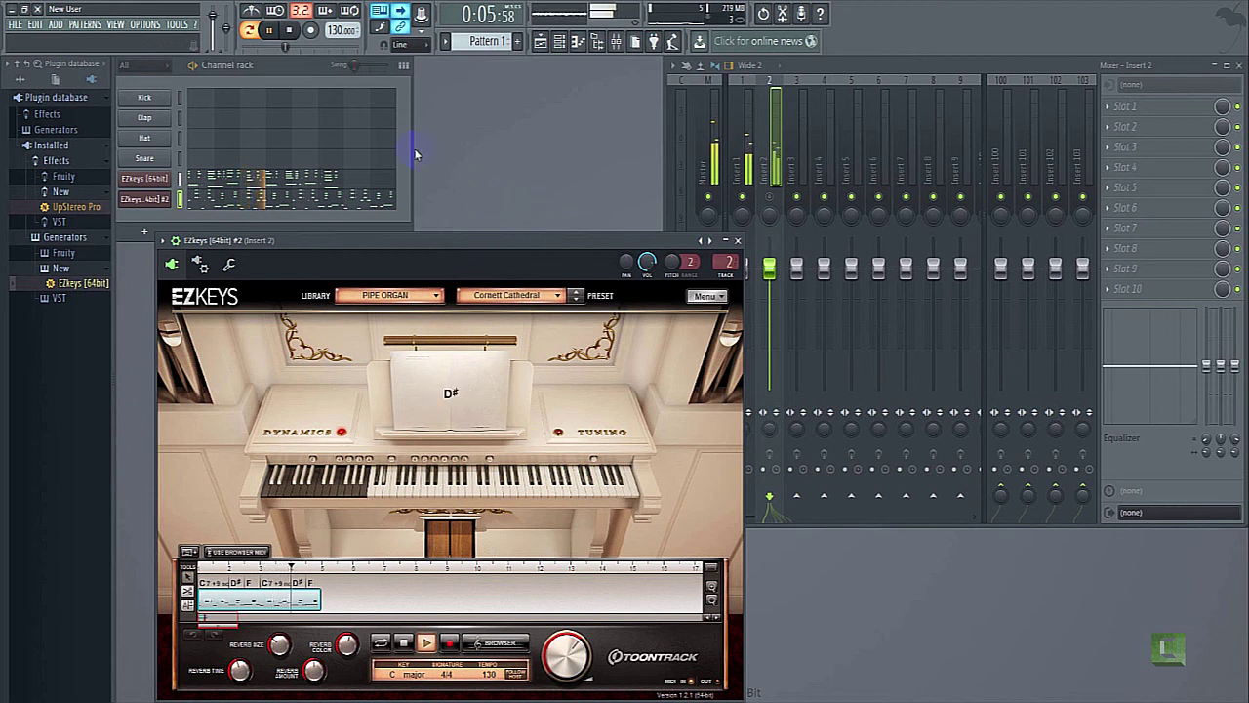
key(space)
Try a few notes on the second EZkeys instance and unmute mixer insert 2
click(519, 251)
key(i)
key(u)
key(y)
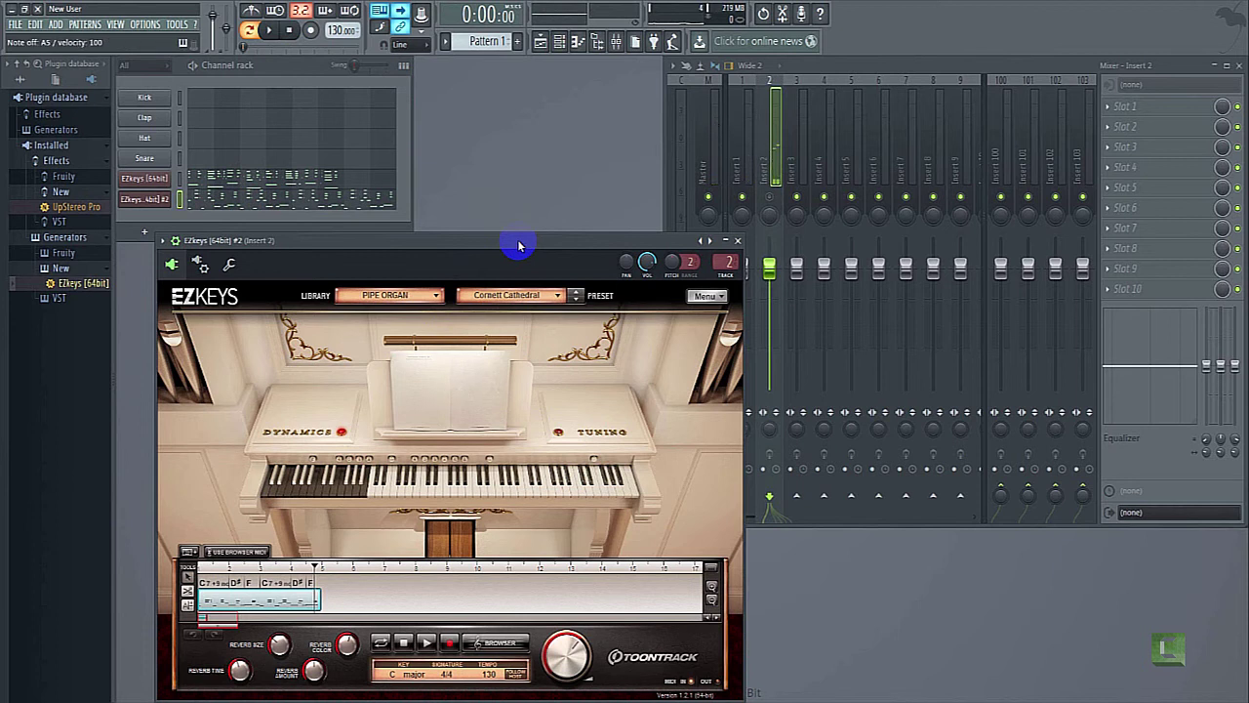
key(r)
key(y)
key(i)
key(g)
click(768, 191)
Play an extended improvisation of low and high notes on the Cornett Cathedral organ, ending with the EZkeys window in front
key(g)
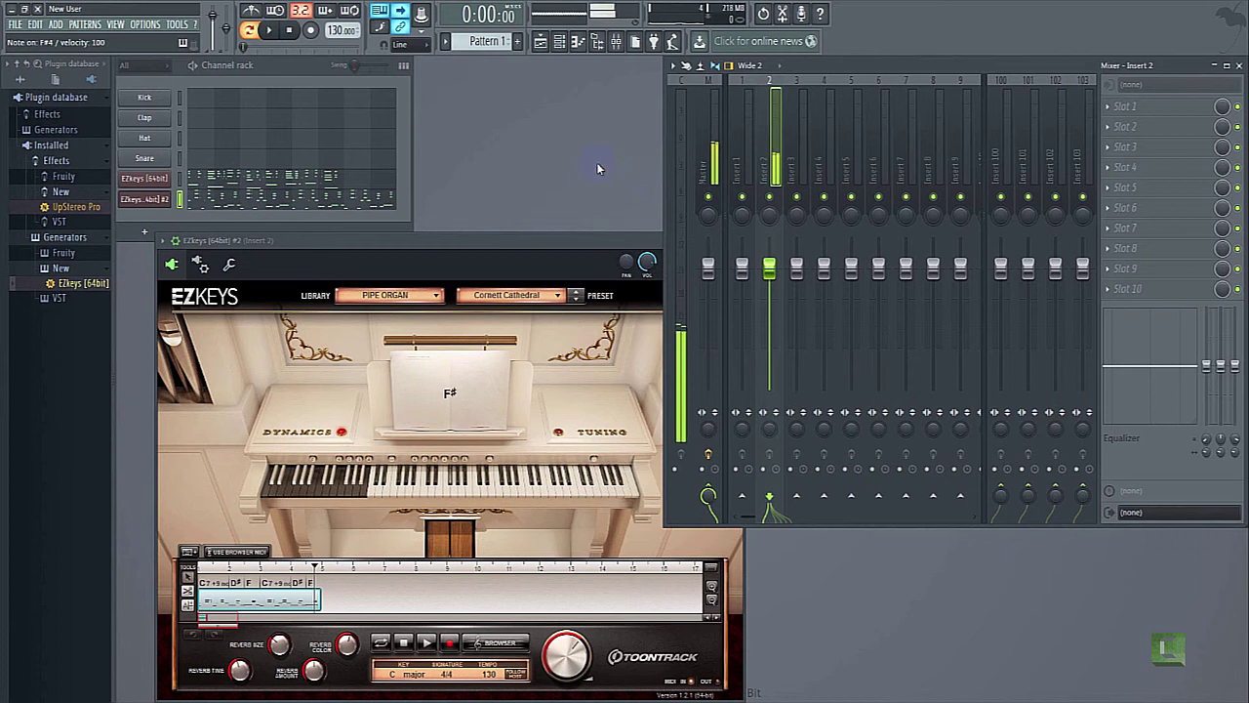
key(r)
key(u)
key(i)
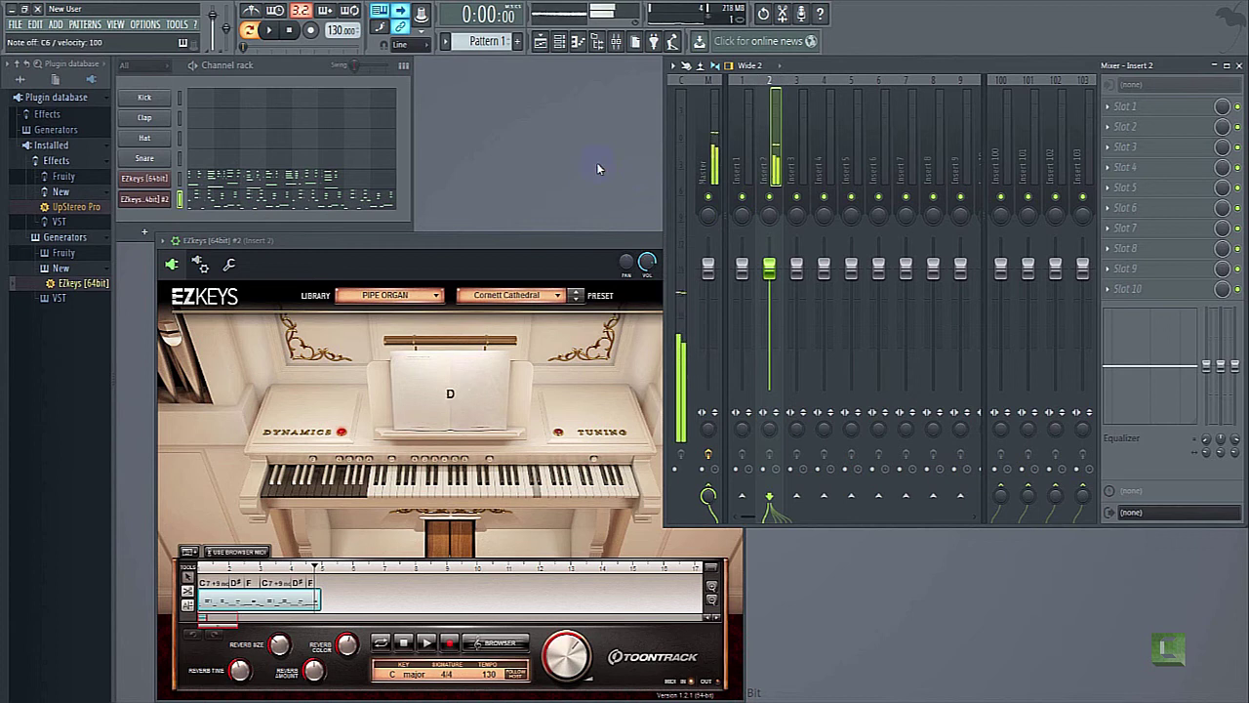
key(v)
key(u)
key(e)
key(n)
key(q)
key(c)
key(n)
key(b)
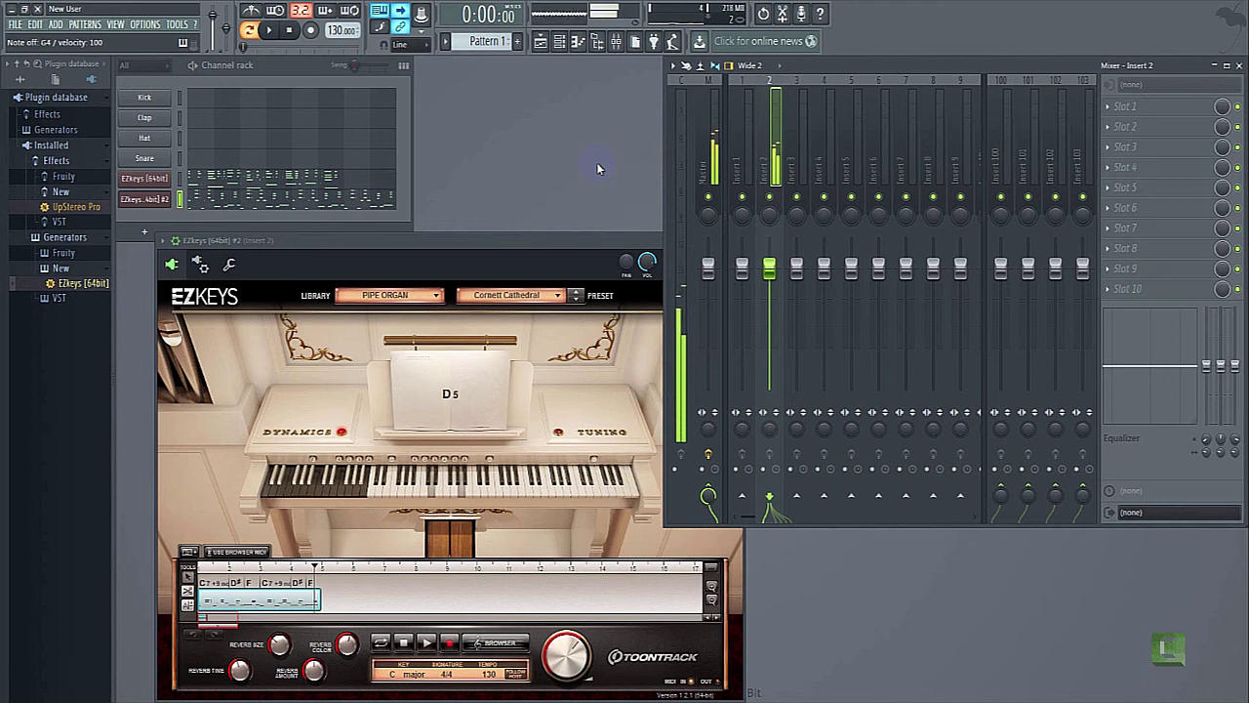
key(n)
key(u)
key(y)
key(u)
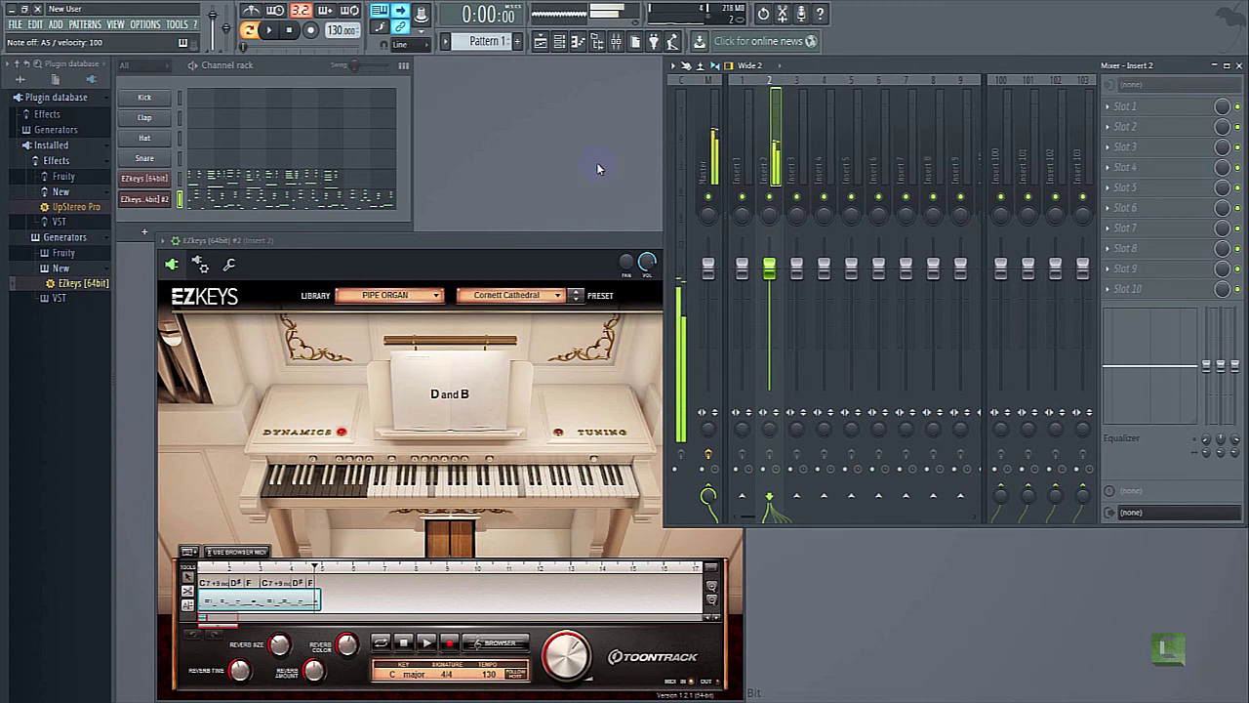
key(x)
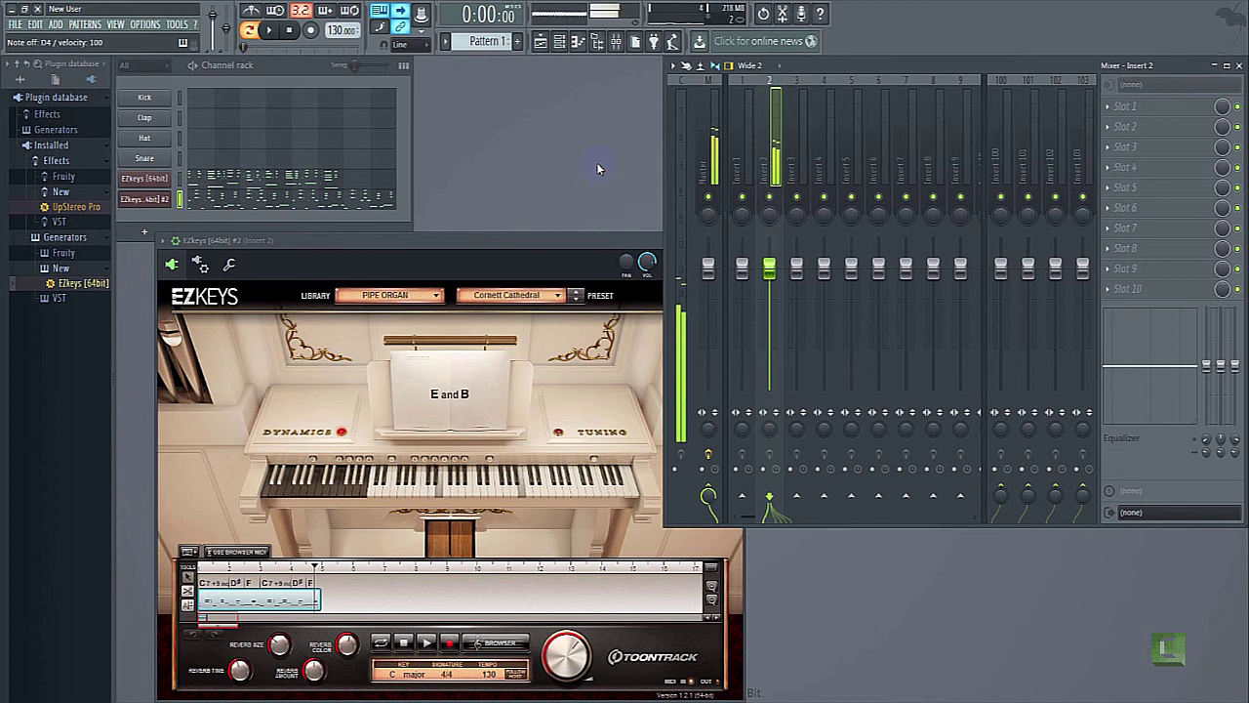
key(v)
key(c)
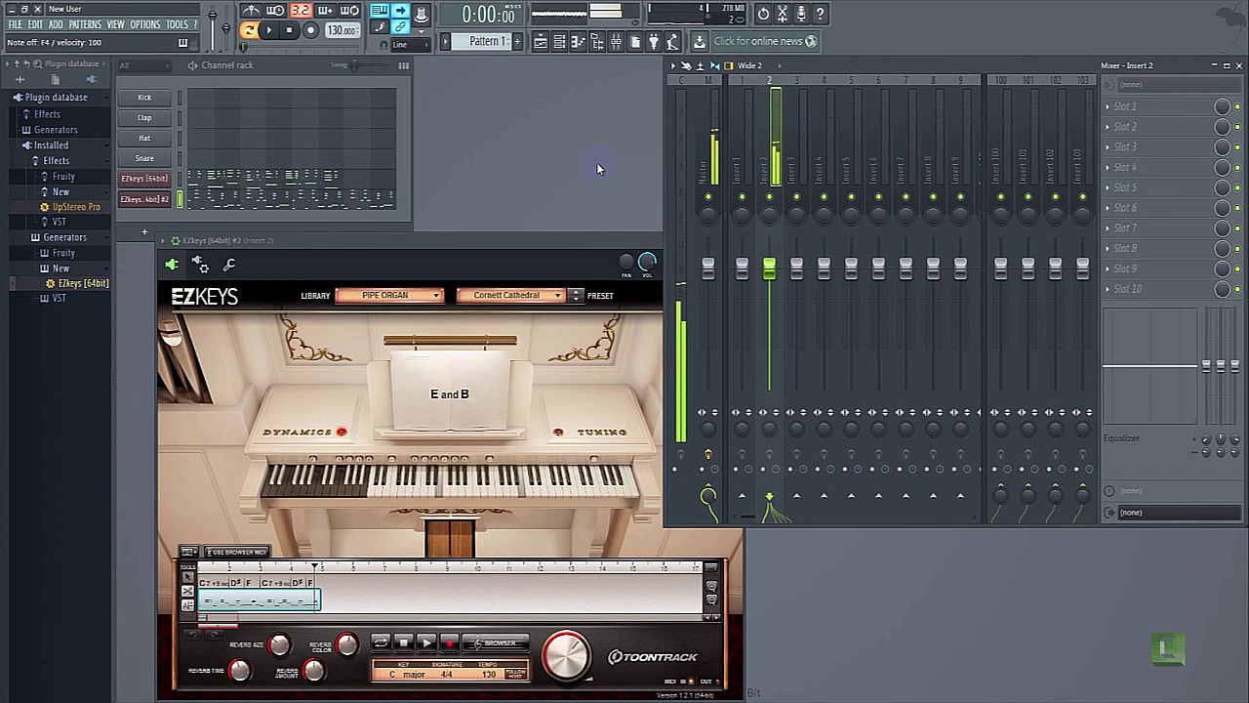
key(y)
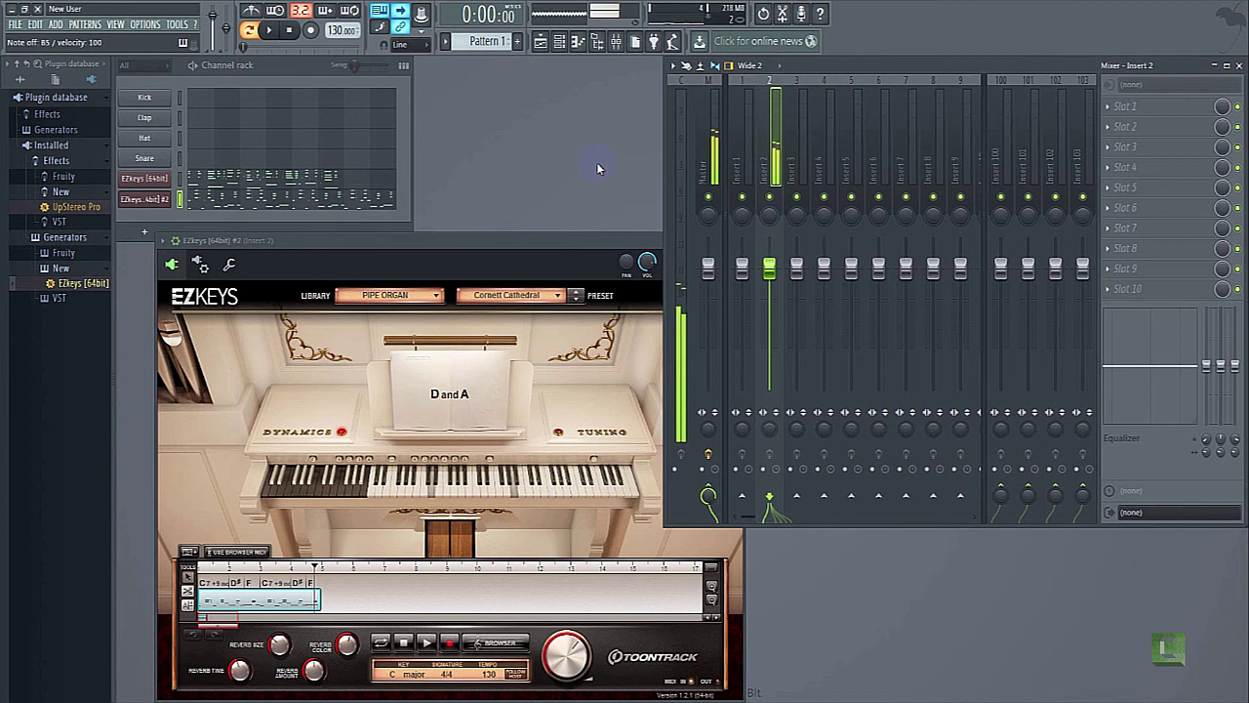
key(c)
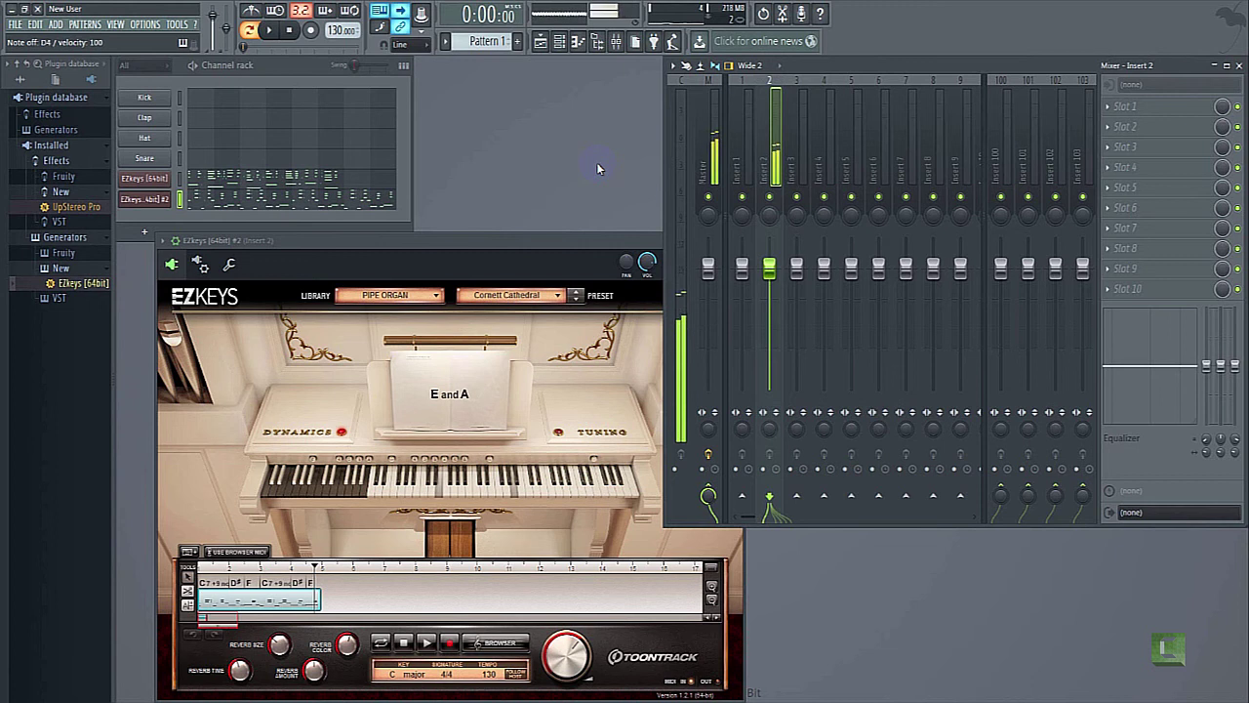
key(bracketleft)
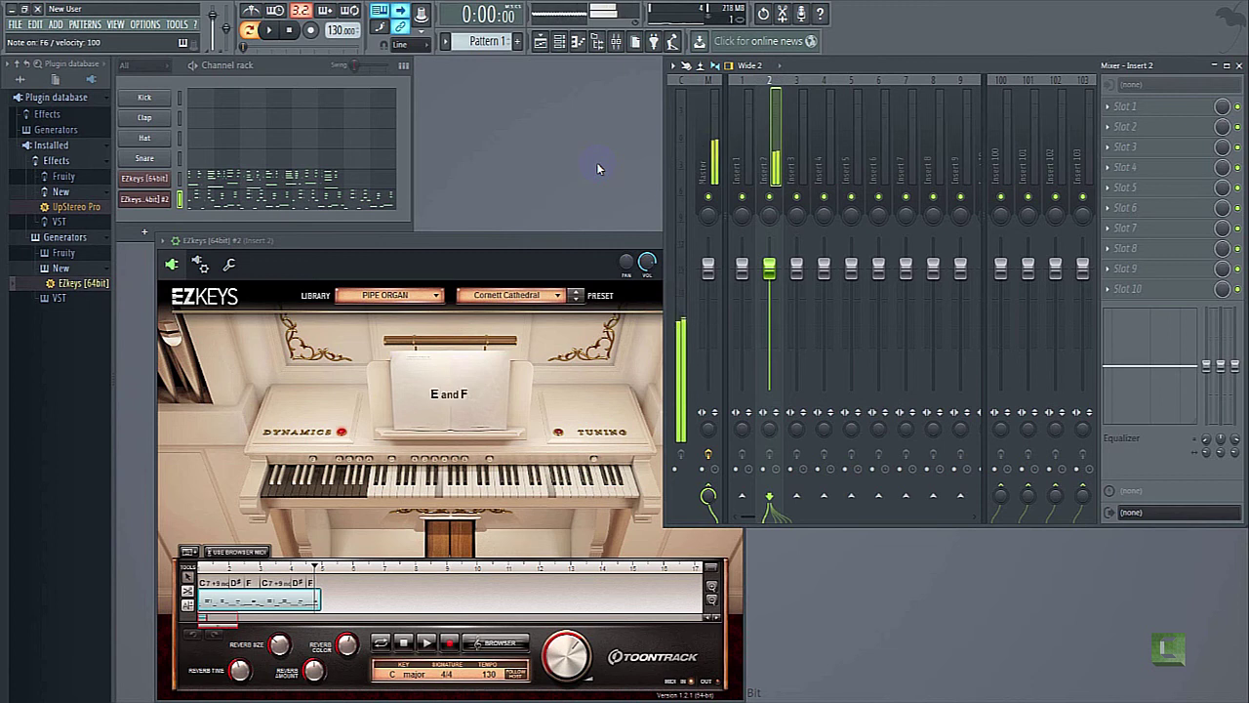
key(i)
key(i)
key(o)
key(e)
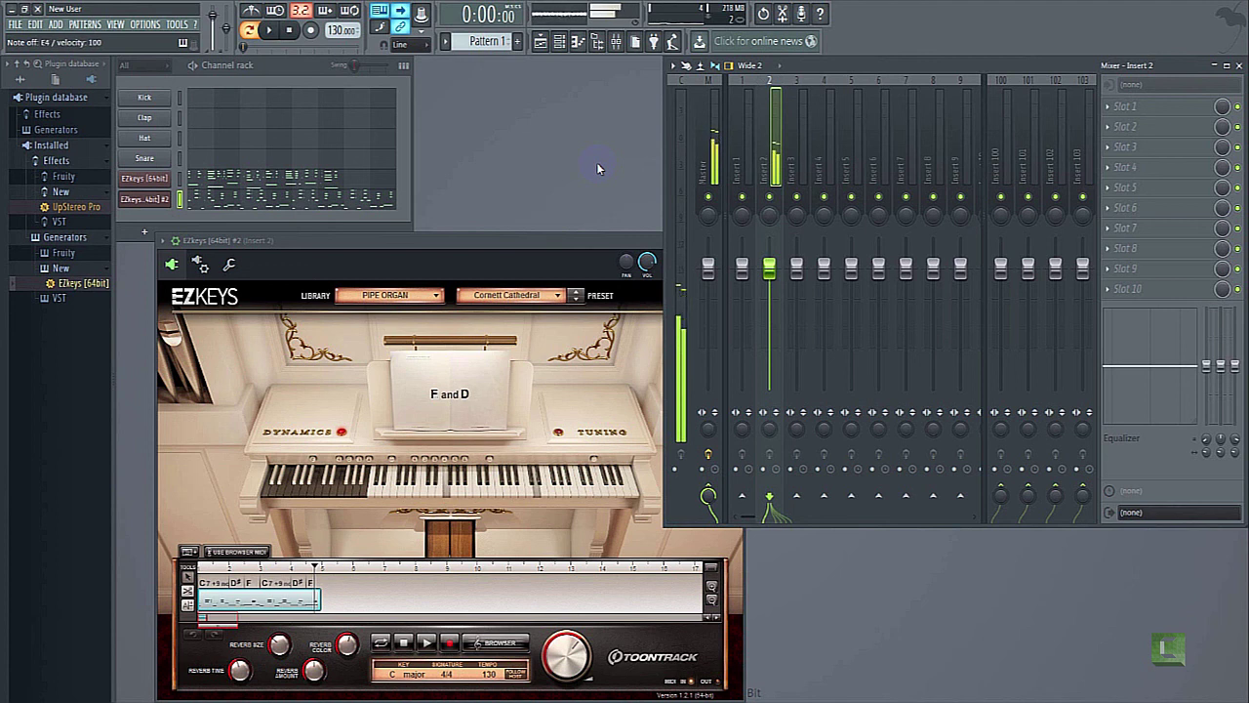
key(u)
key(y)
key(n)
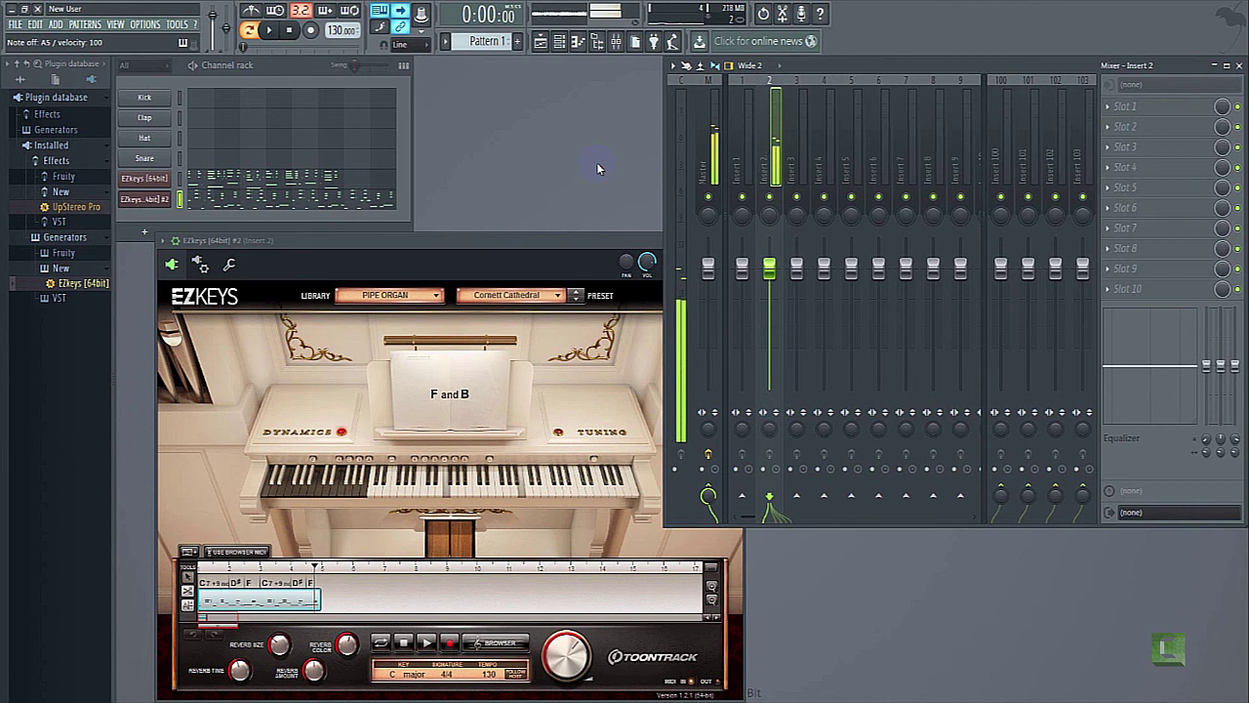
key(r)
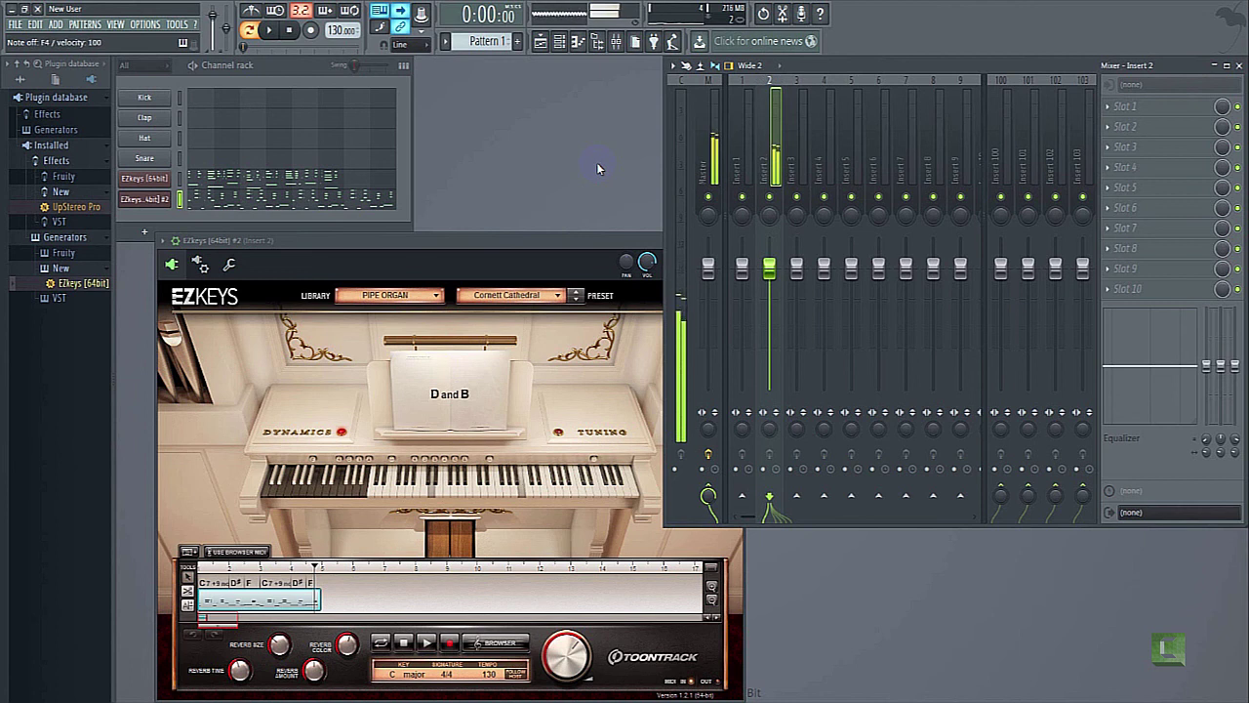
key(w)
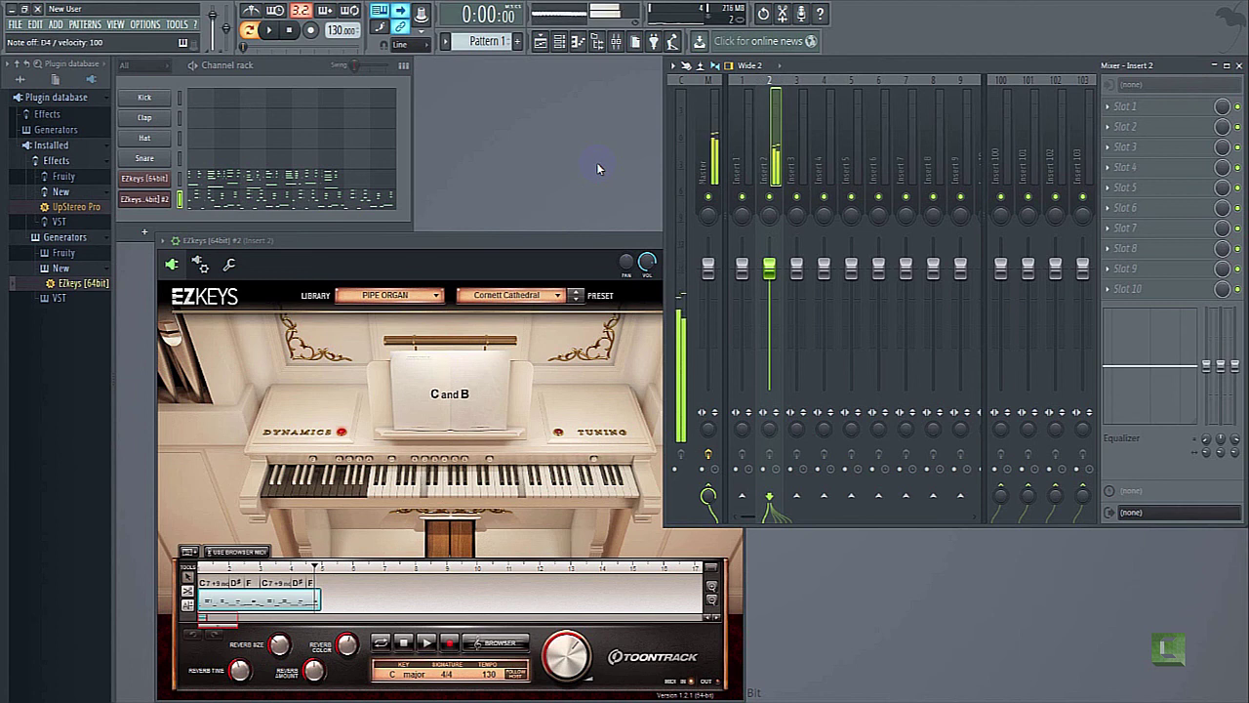
key(q)
key(u)
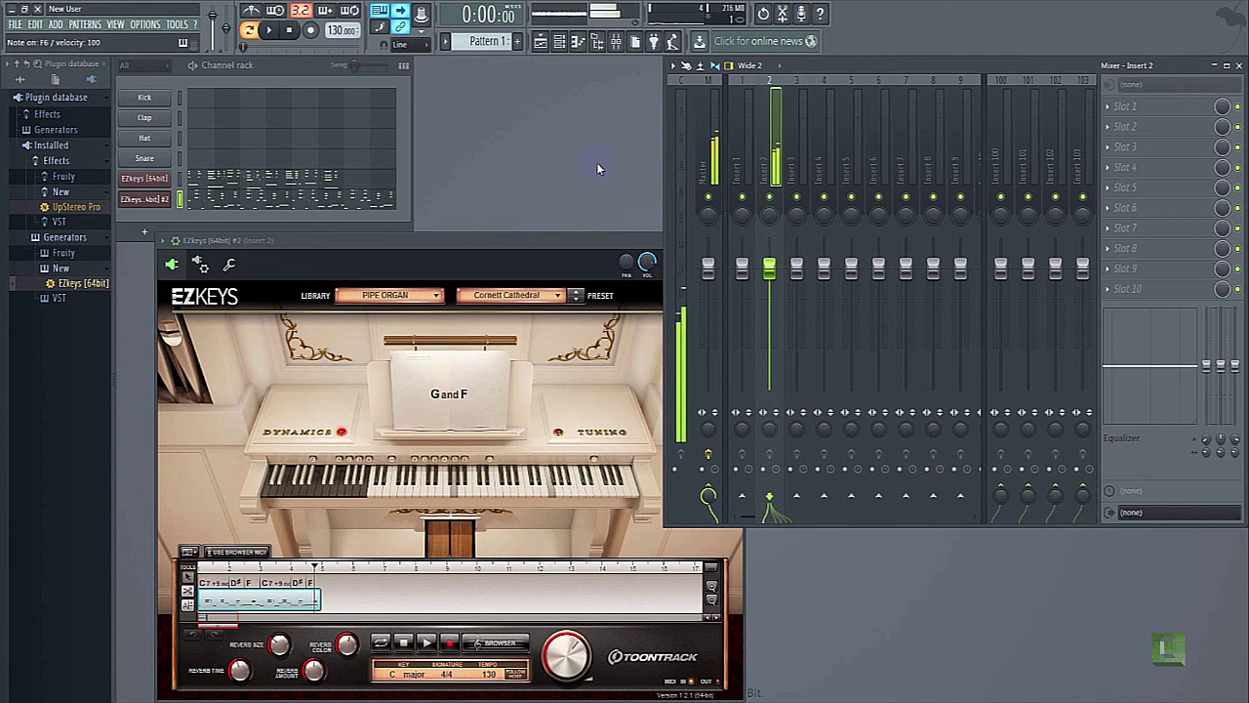
key(bracketleft)
key(p)
key(o)
key(p)
key(o)
key(u)
key(y)
key(u)
key(v)
key(y)
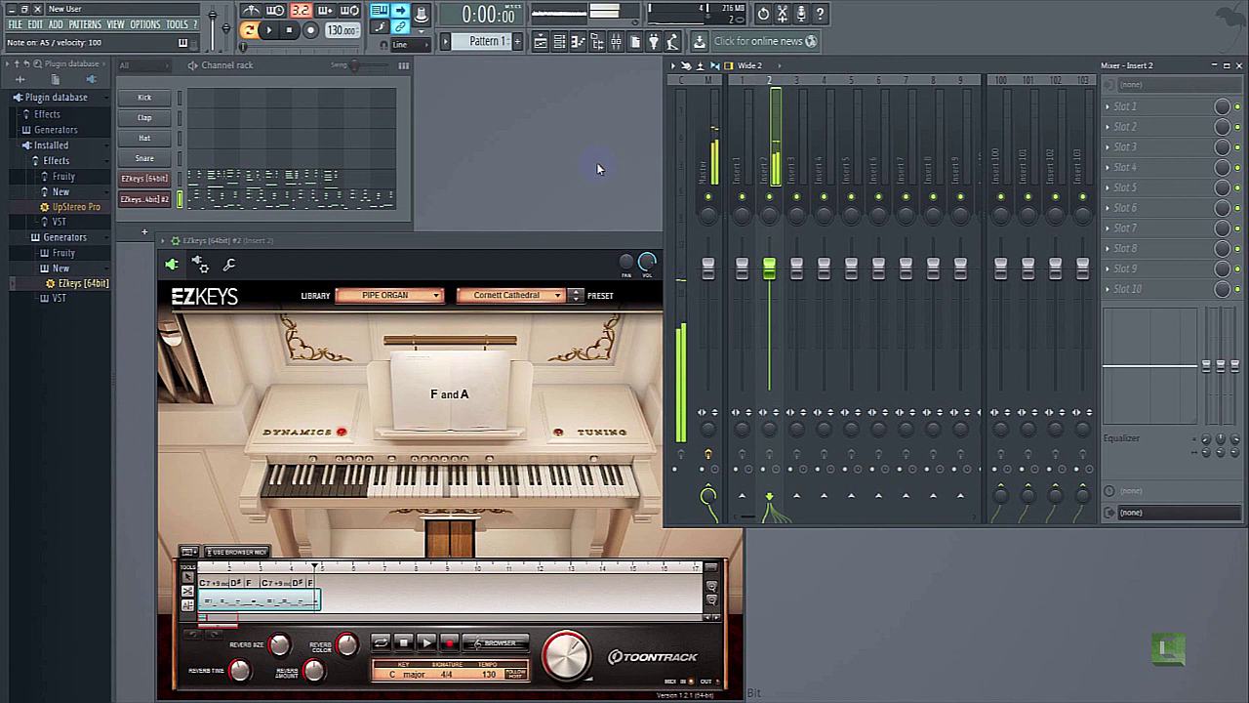
click(579, 289)
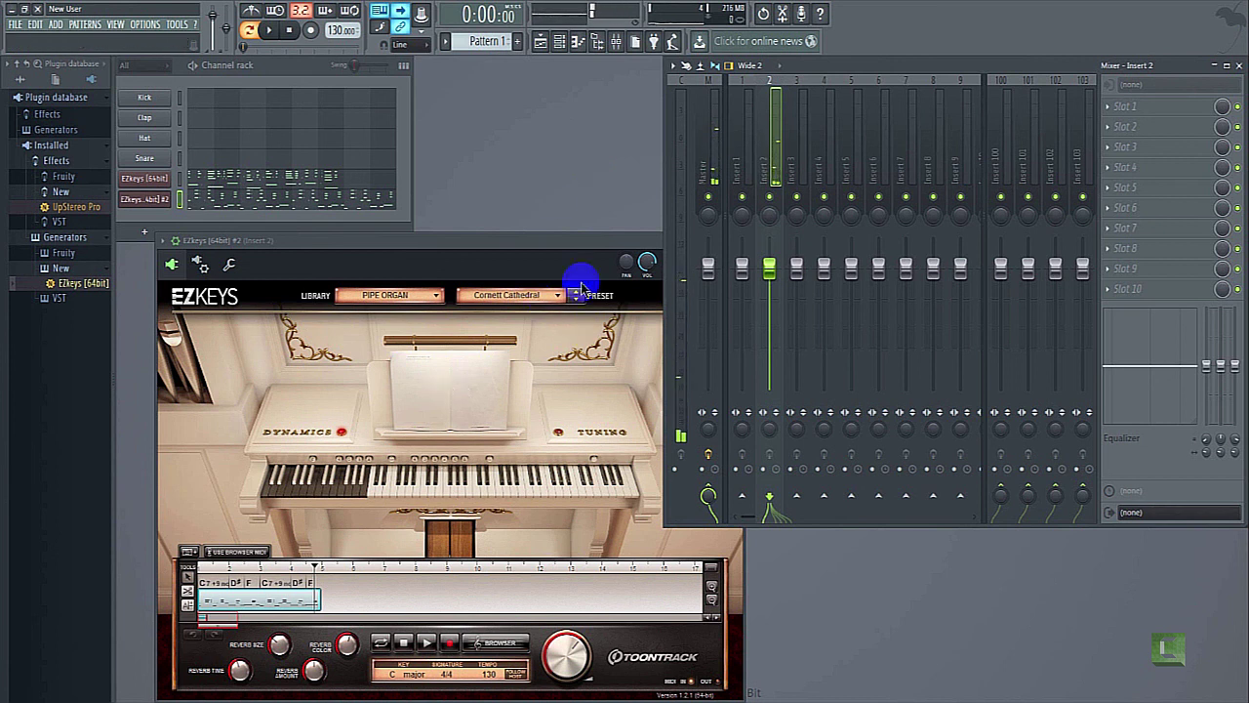
click(591, 242)
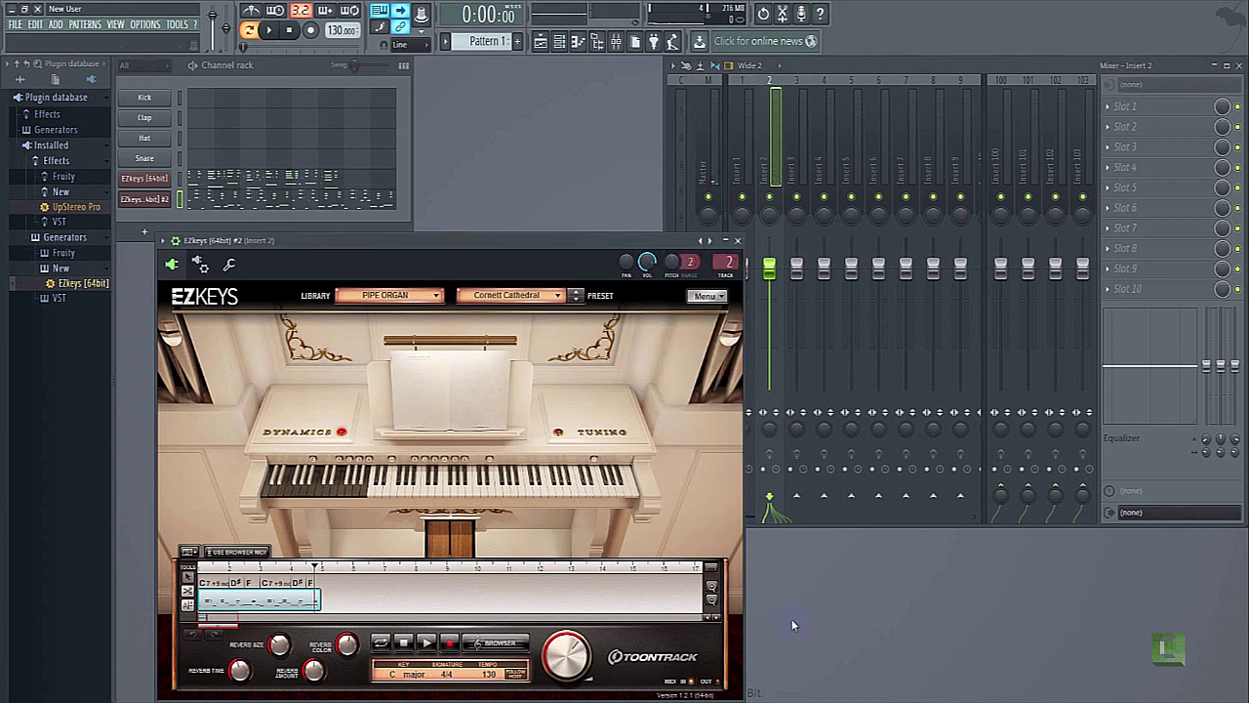